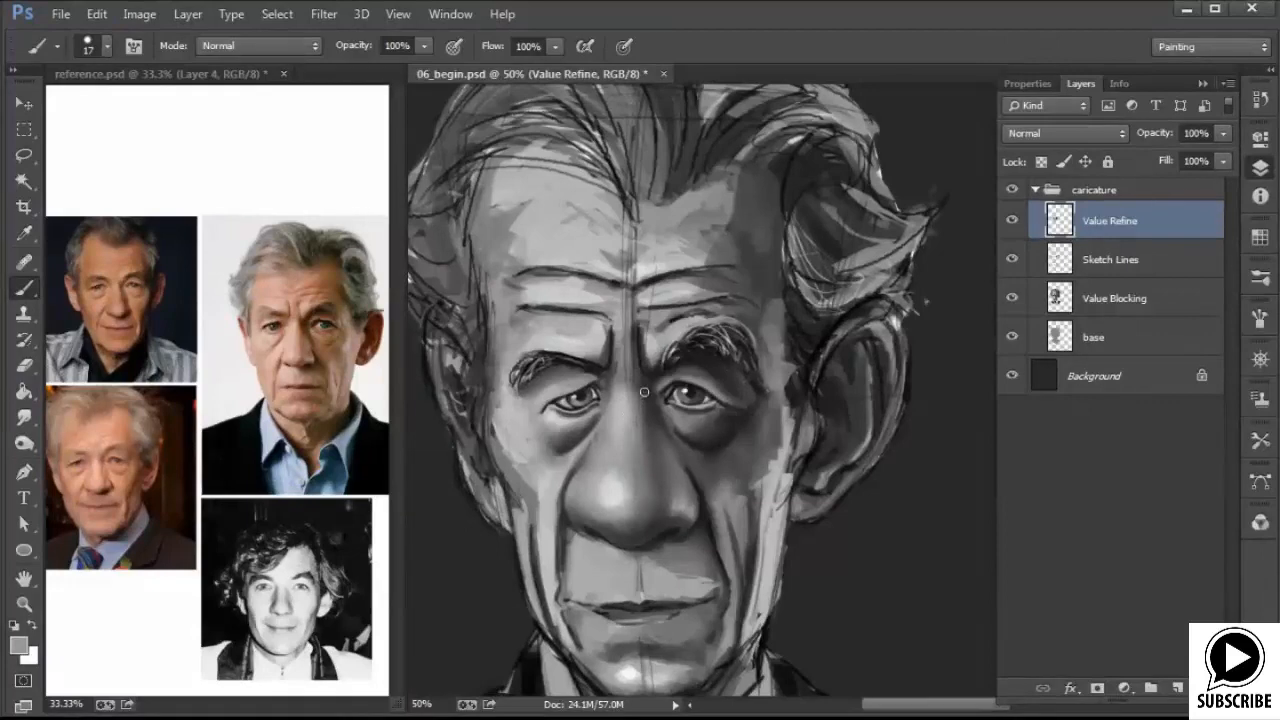
Smooth the grays along the nose bridge on the Value Refine layer with the brush, sampling neighbouring tones
alt+click(630, 530)
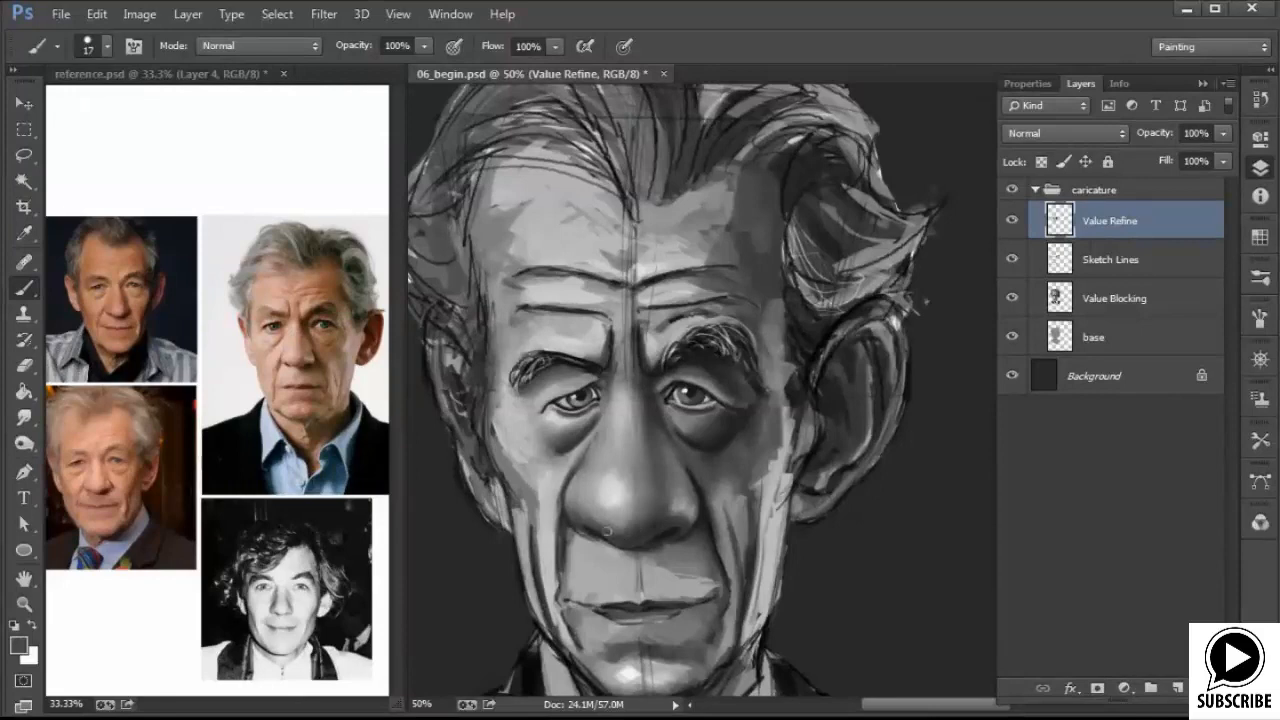
alt+click(645, 456)
alt+click(650, 418)
alt+click(636, 407)
alt+click(630, 368)
alt+click(615, 373)
mouse_move(634, 358)
mouse_down()
mouse_move(650, 373)
mouse_move(634, 377)
mouse_up()
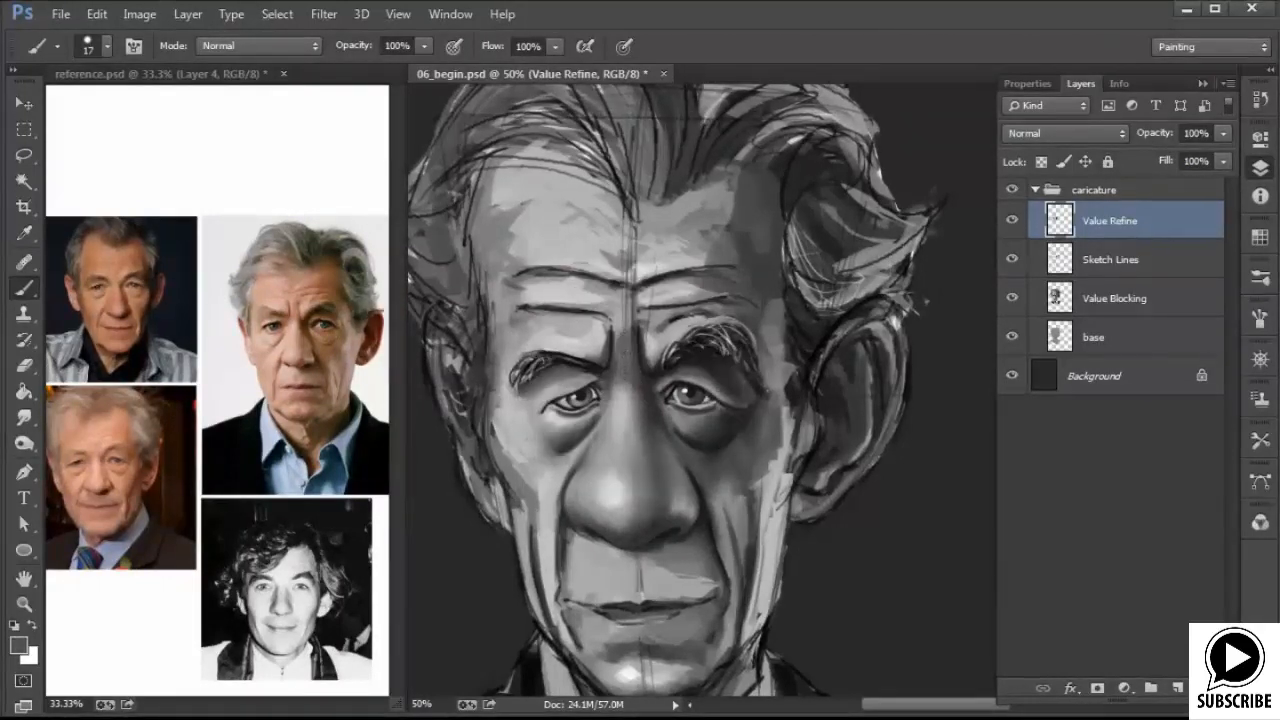
Blend the top of the nose bridge between the eyes with sampled light and mid grays
alt+click(619, 316)
alt+click(633, 368)
alt+click(630, 410)
alt+click(620, 405)
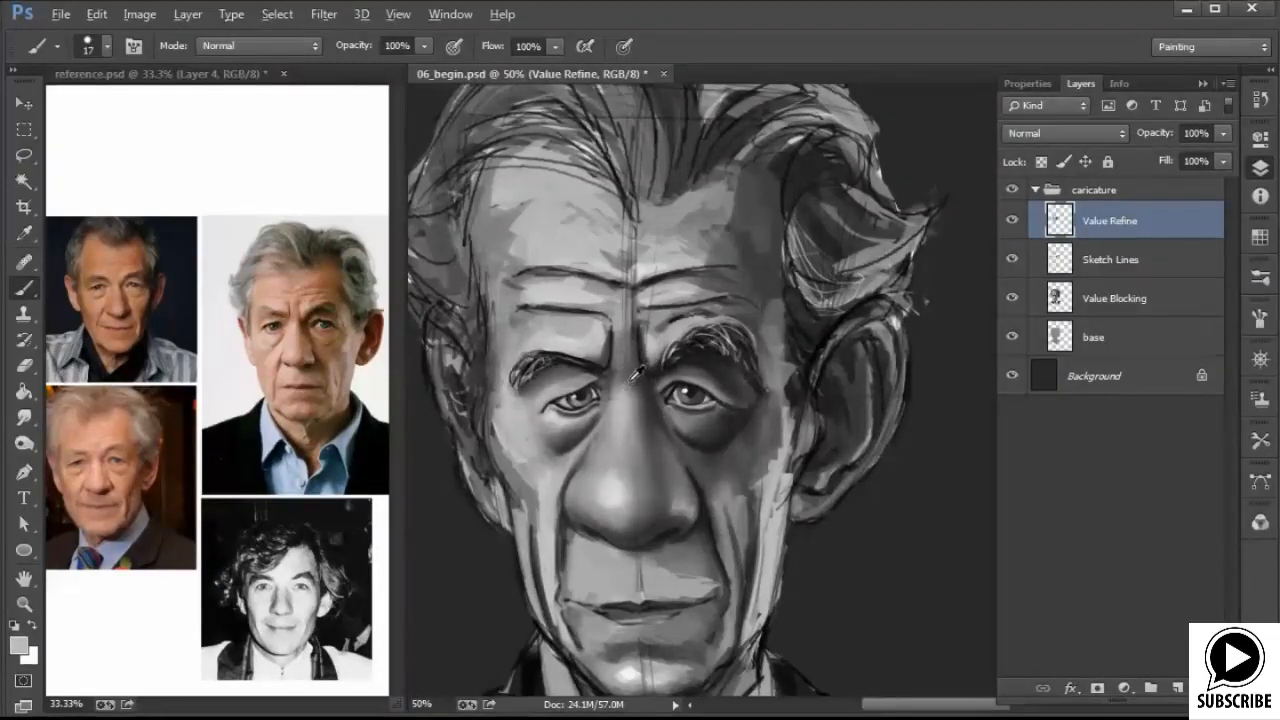
alt+click(634, 372)
alt+click(627, 396)
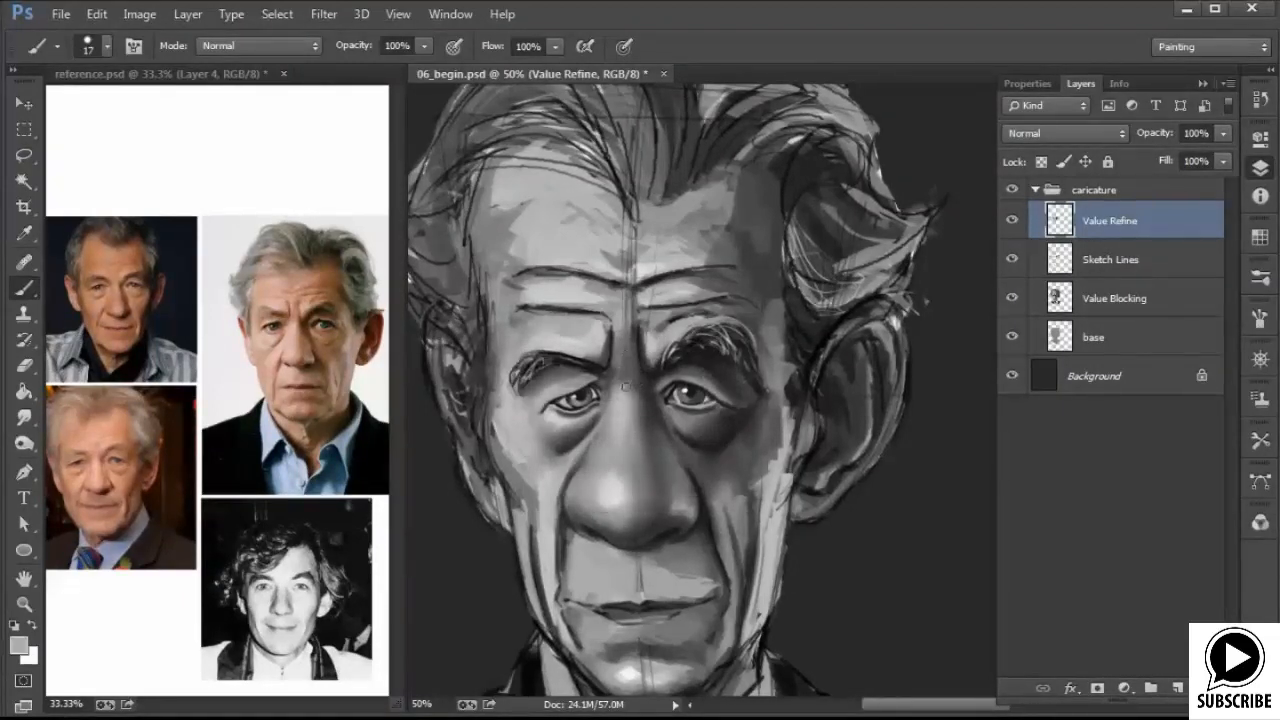
Blend the shading on the lower nose tip and the shadow-side nostril wing with sampled grays
alt+click(642, 502)
alt+click(636, 506)
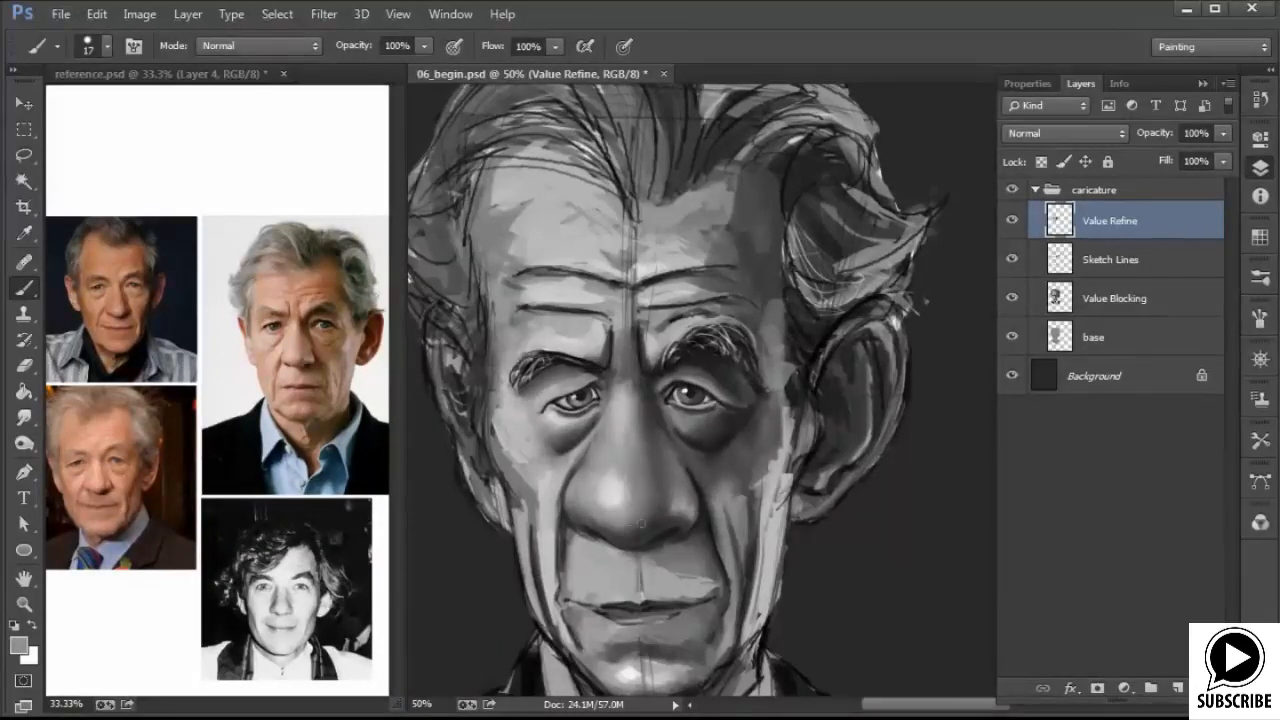
alt+click(638, 522)
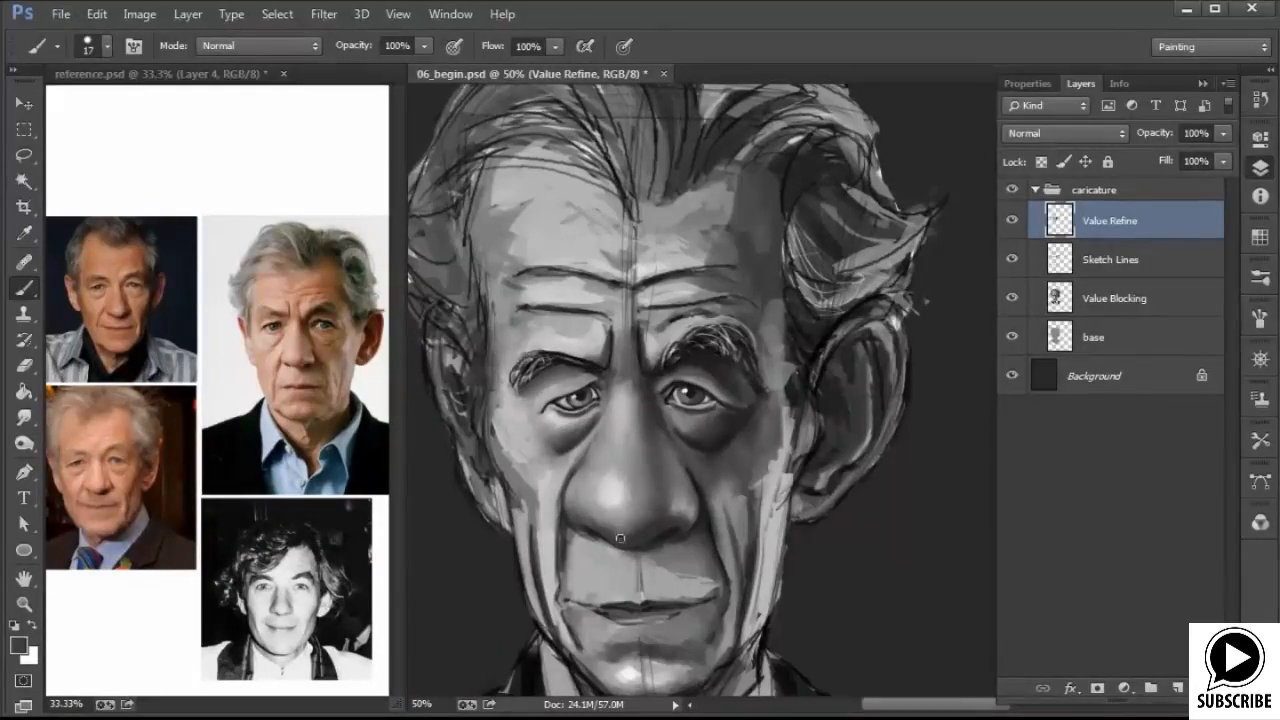
alt+click(665, 476)
alt+click(680, 502)
alt+click(645, 529)
alt+click(677, 505)
Deepen and smooth the shadow along the underside of the nose with sampled dark grays
alt+click(646, 502)
alt+click(650, 521)
alt+click(641, 534)
alt+click(643, 519)
alt+click(645, 534)
alt+click(651, 527)
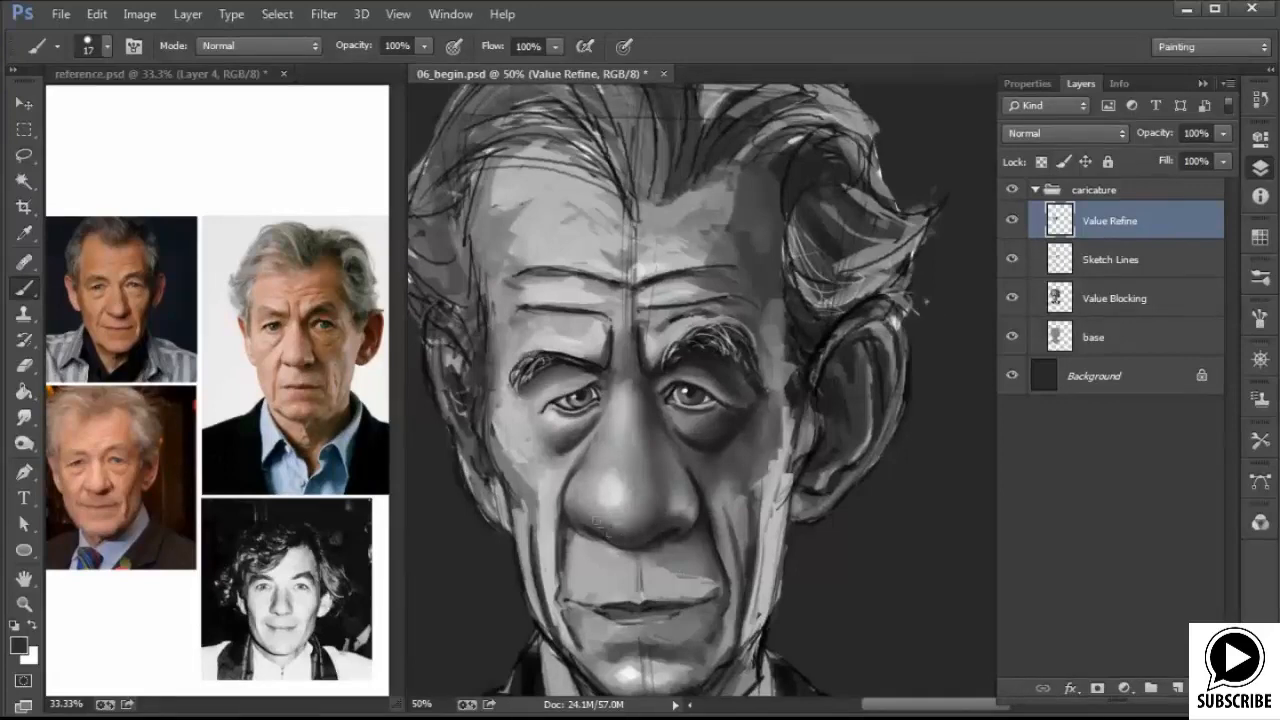
alt+click(660, 528)
Reduce the brush to 8 px and refine the bottom edge of the nose and the shadow-side nostril
key(ctrl+plus)
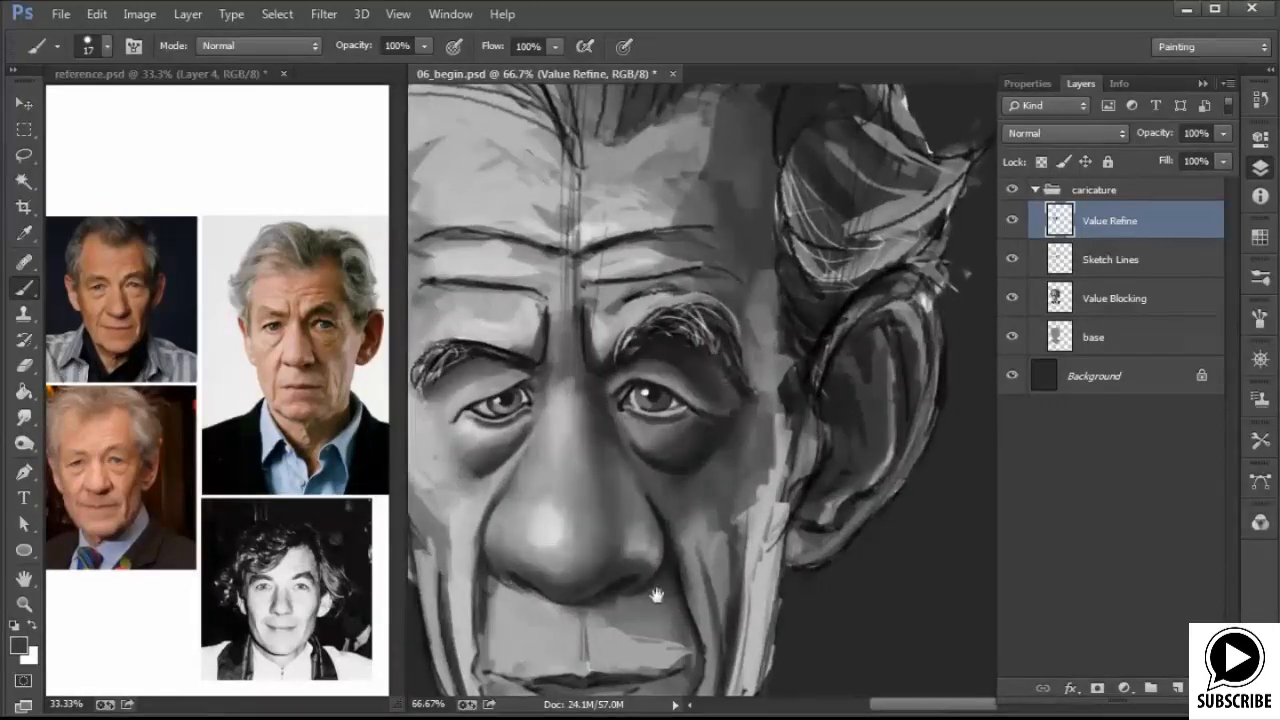
drag(655, 594, 730, 540)
right_click(740, 490)
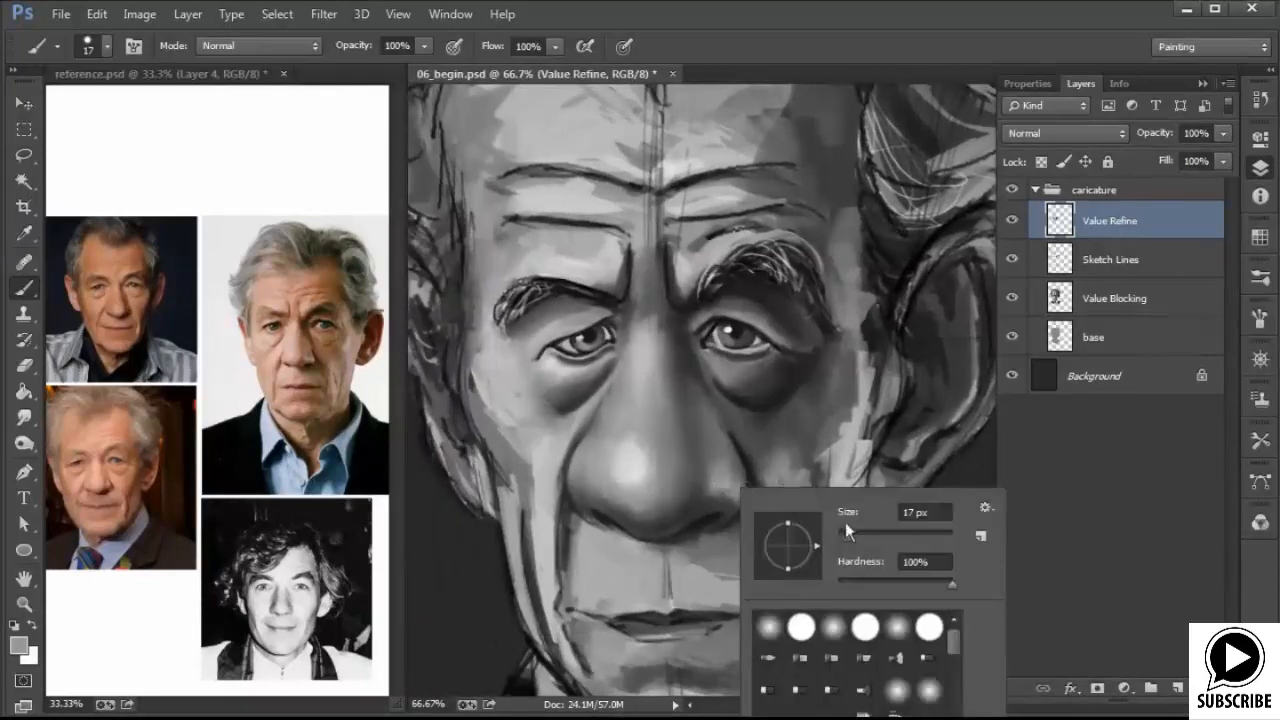
drag(845, 522, 842, 522)
click(662, 490)
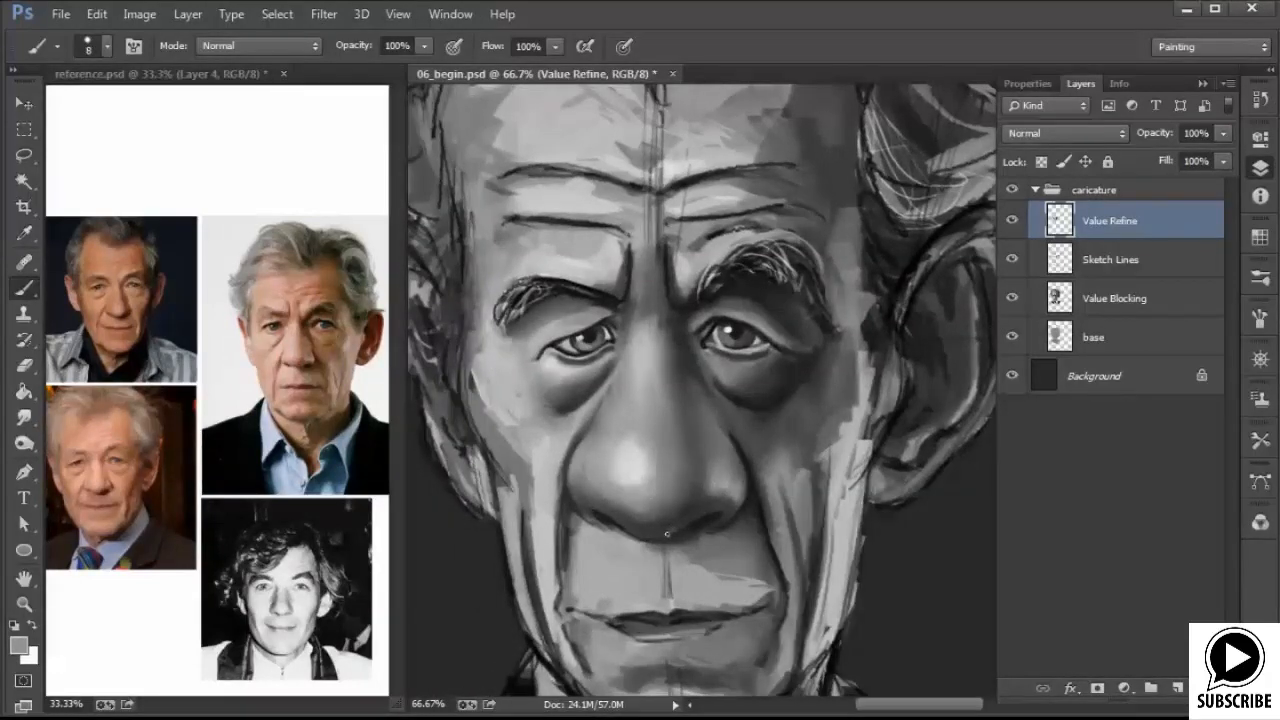
alt+click(667, 526)
alt+click(663, 504)
alt+click(706, 500)
alt+click(740, 490)
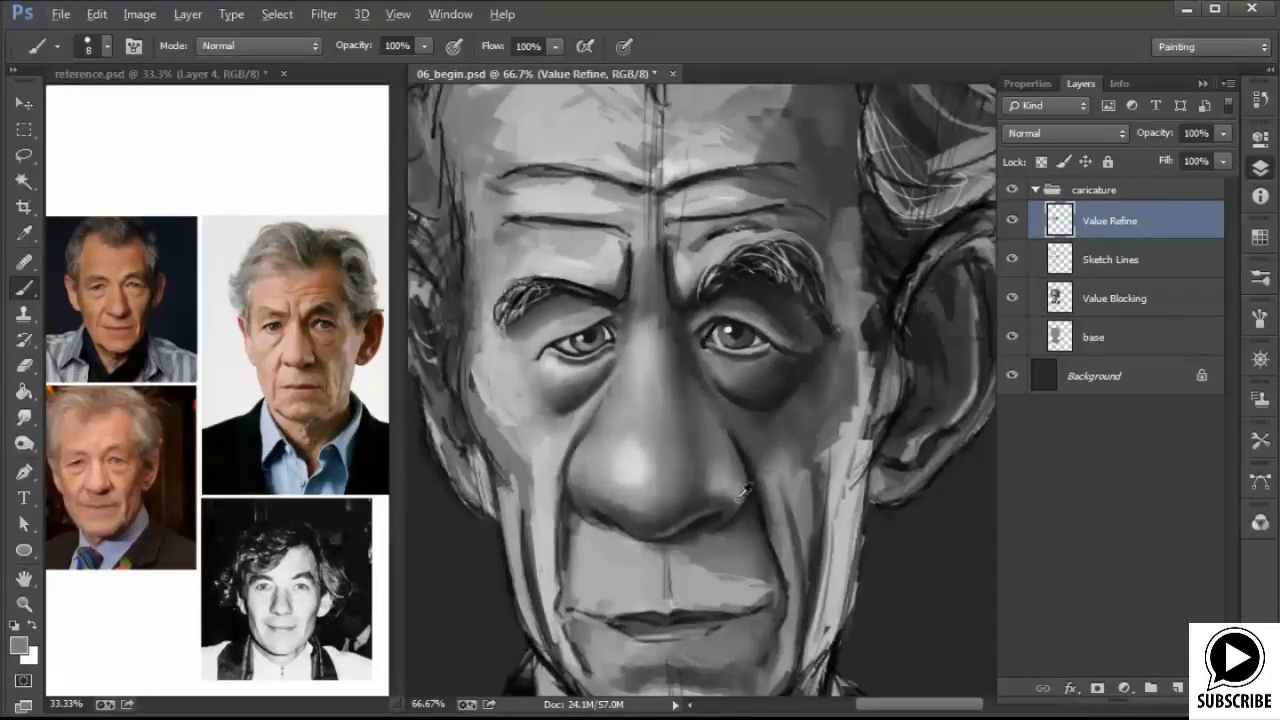
alt+click(656, 532)
alt+click(708, 510)
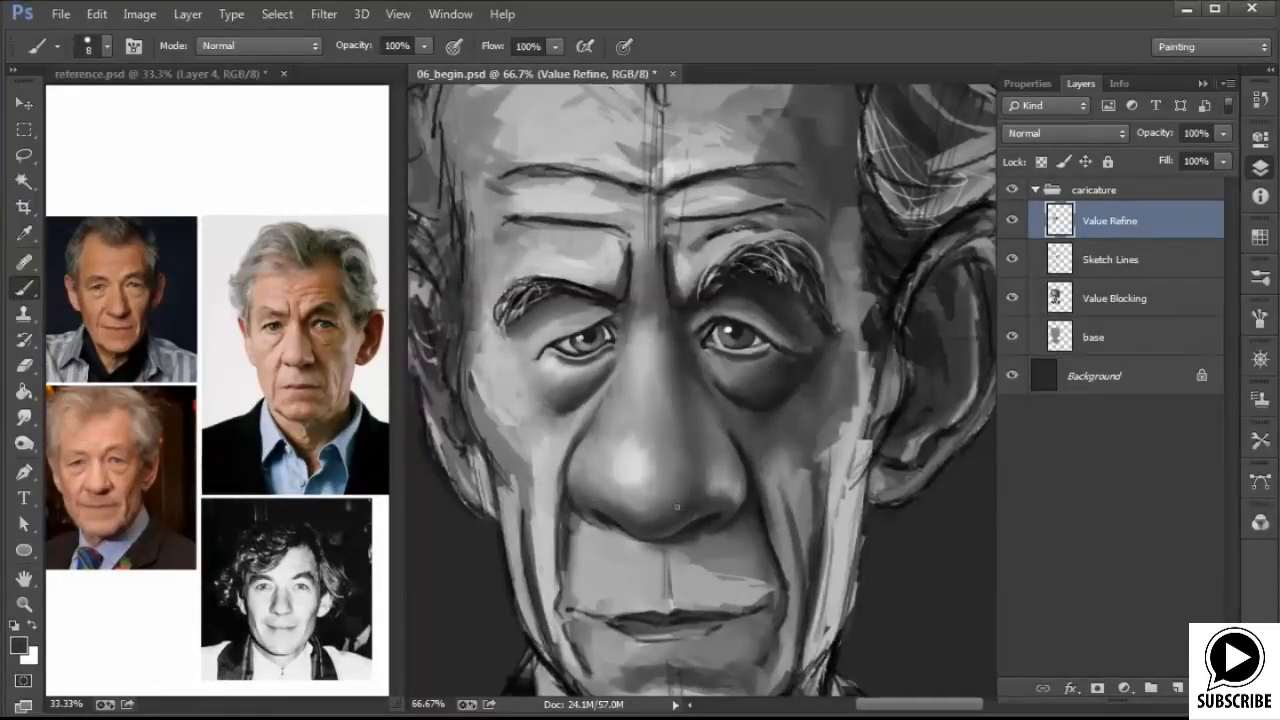
Examine the face of the blue-shirt portrait in reference.psd at 66.7% and return to the caricature
click(296, 391)
key(ctrl+plus)
key(ctrl+plus)
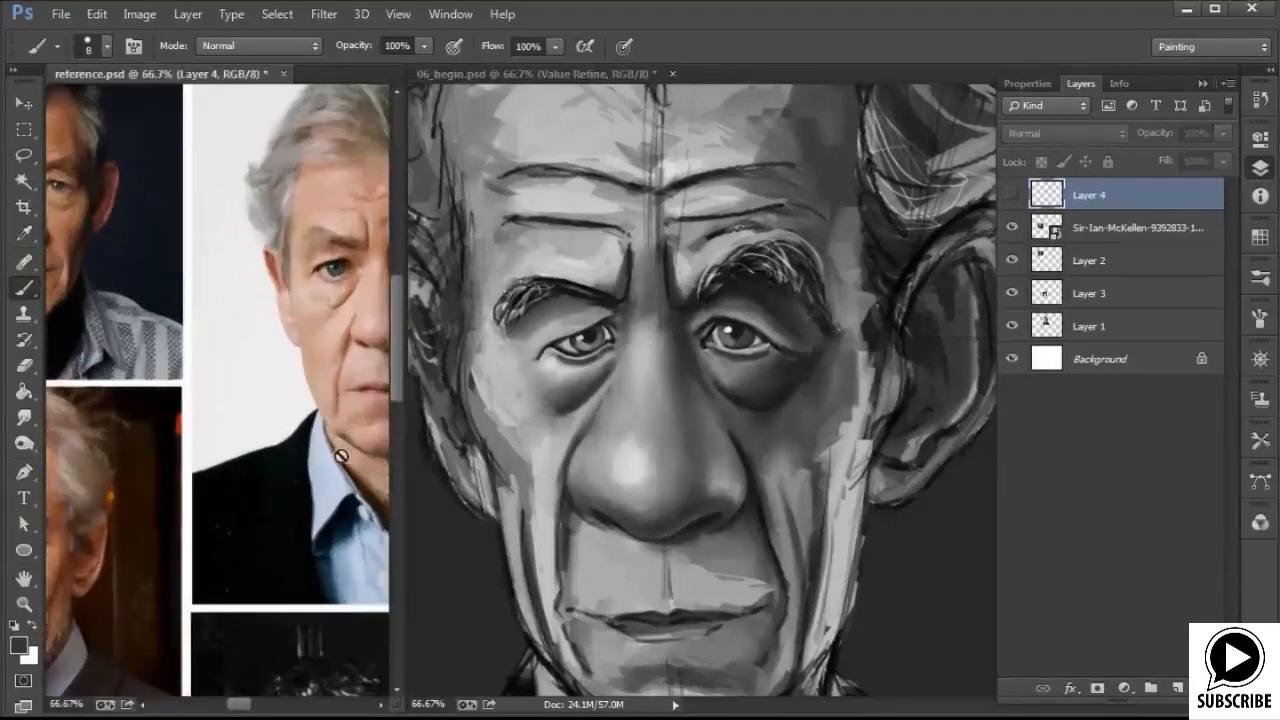
drag(345, 452, 175, 535)
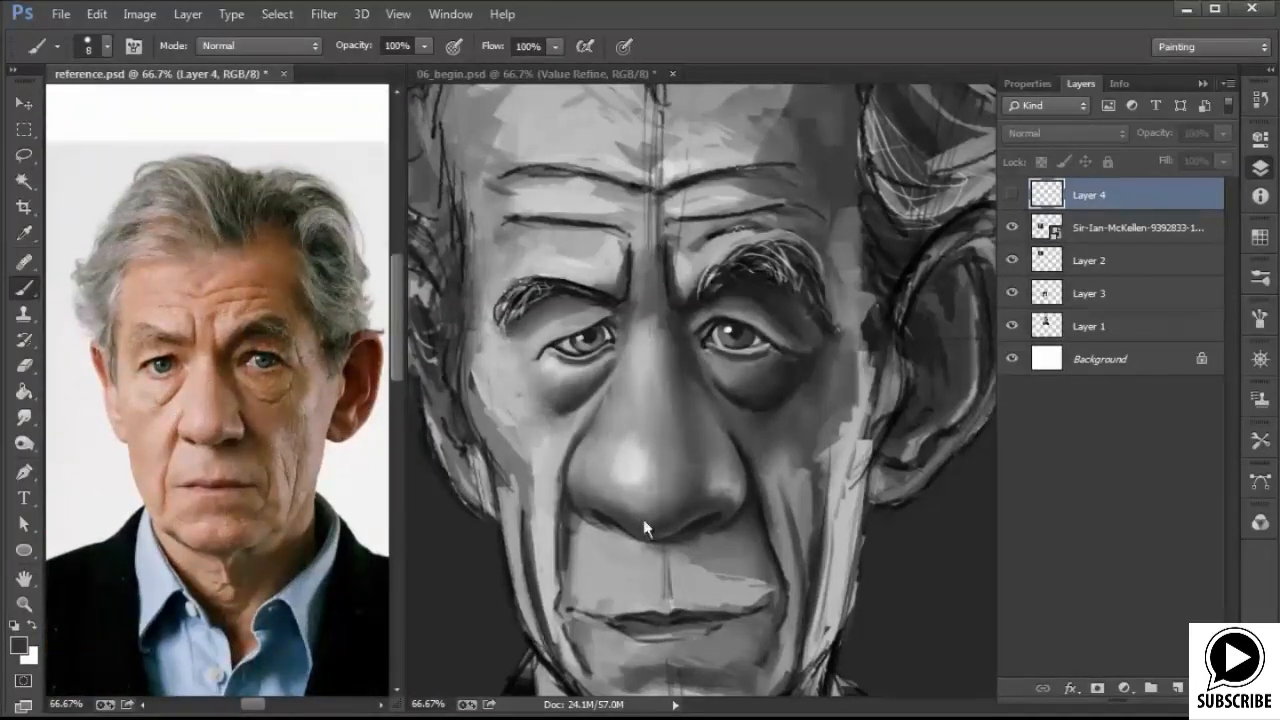
click(712, 522)
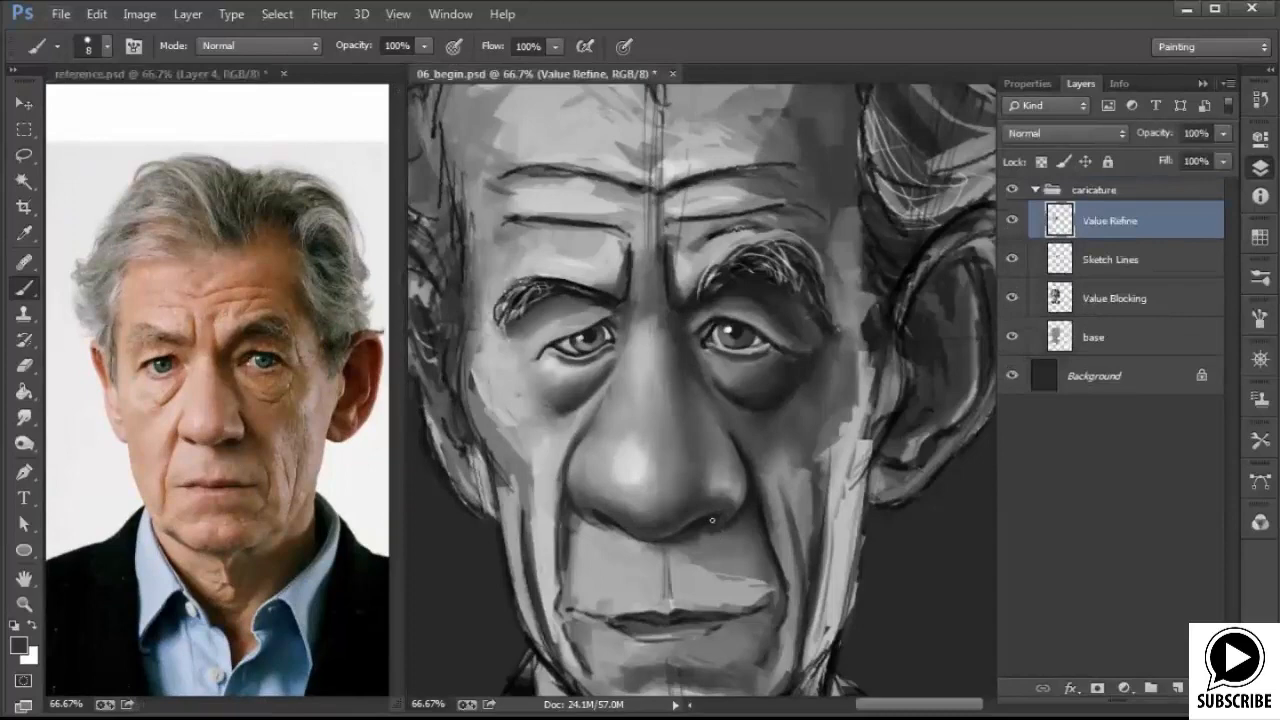
Paint and soften a thin crease across the top of the nose bridge between the eyes with sampled tones
alt+click(660, 496)
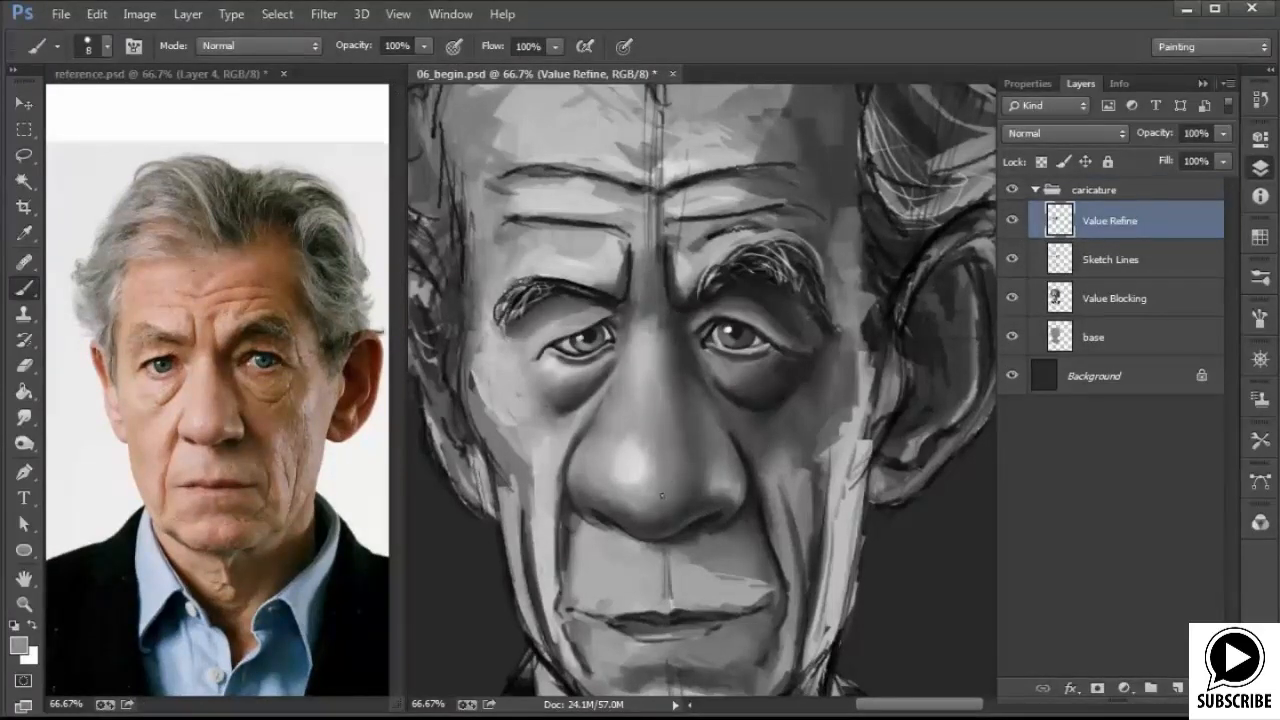
alt+click(666, 306)
alt+click(665, 330)
alt+click(690, 302)
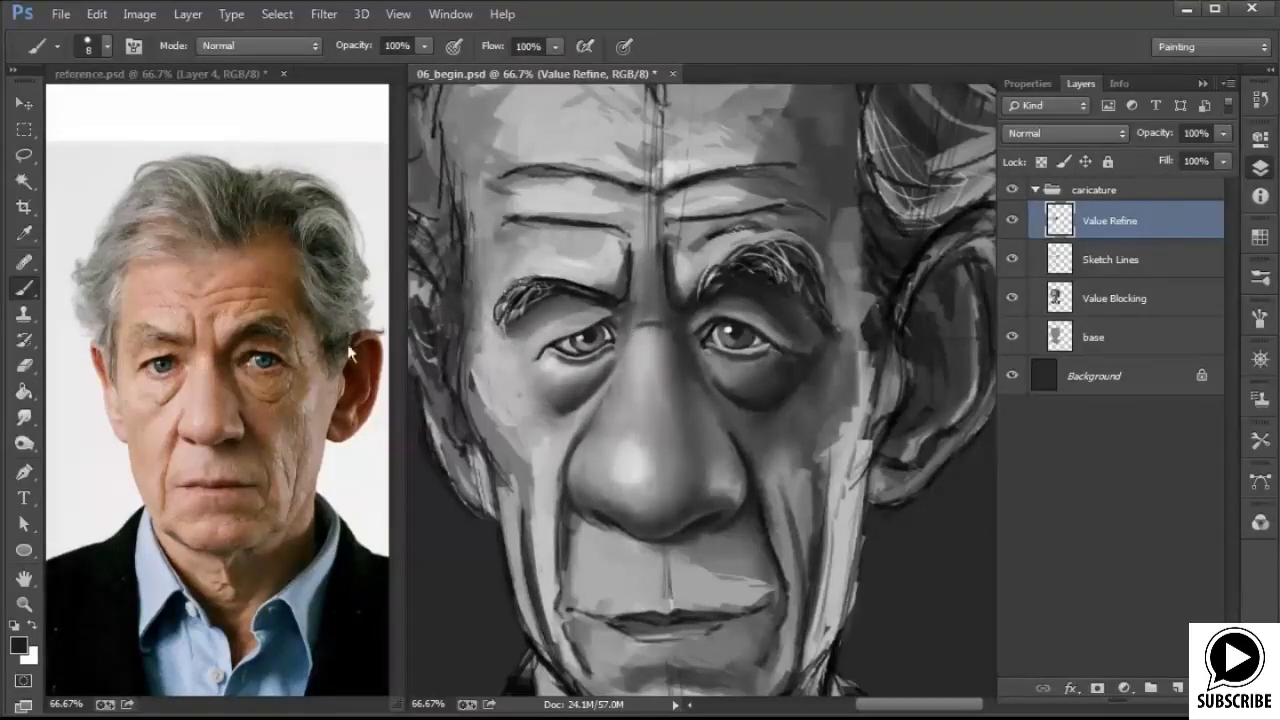
alt+click(661, 308)
alt+click(645, 328)
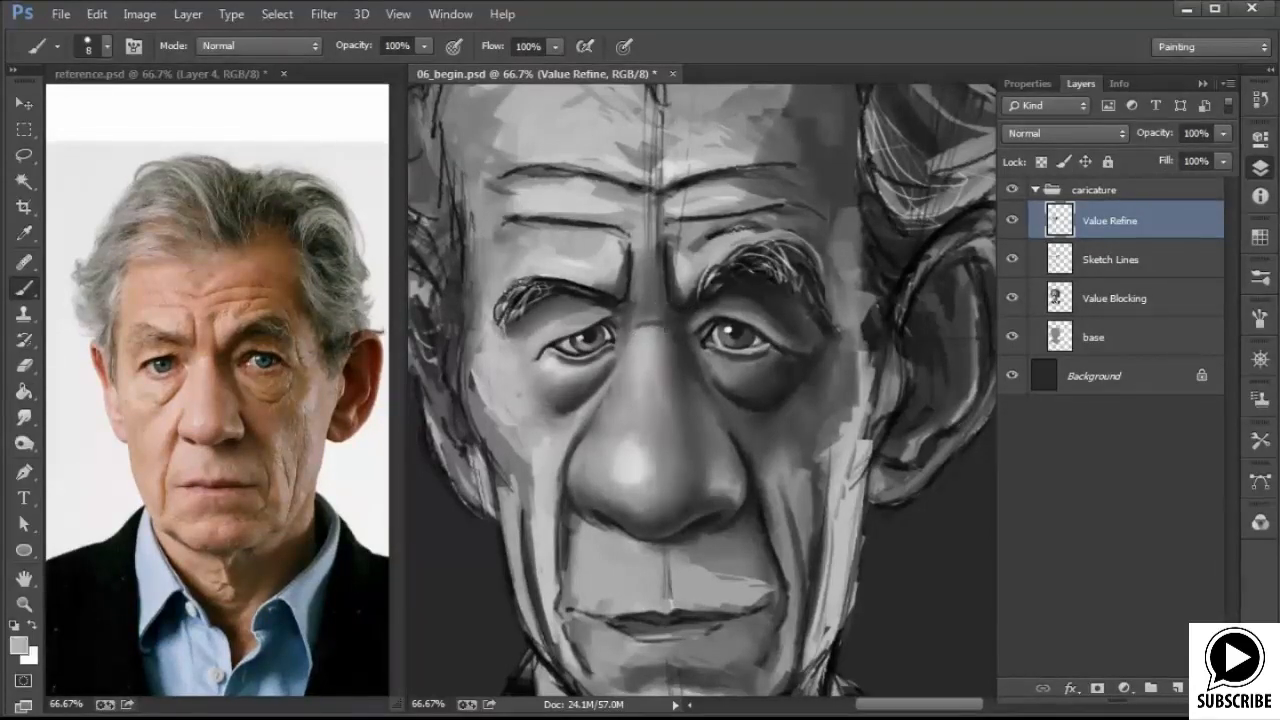
alt+click(662, 327)
alt+click(636, 325)
alt+click(642, 318)
Enlarge the brush to 33 px and smooth the values of the upper lip area with sampled grays
key(ctrl+minus)
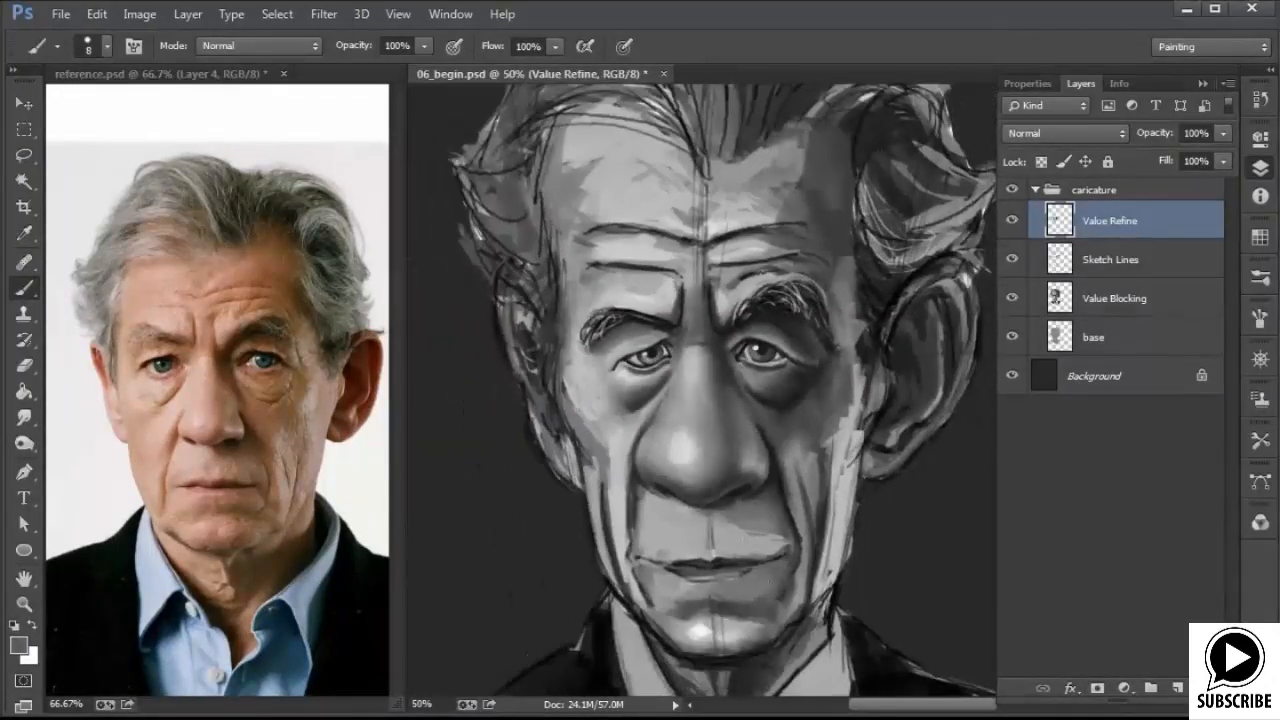
right_click(761, 525)
drag(866, 578, 874, 578)
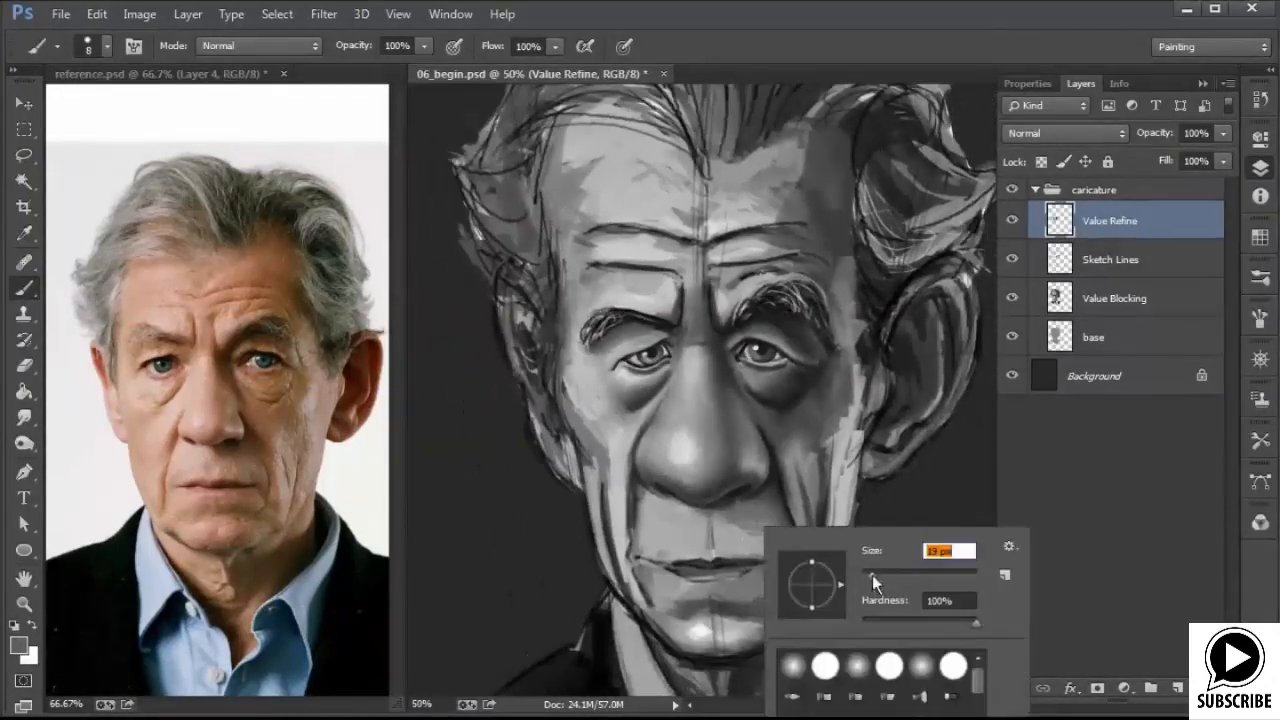
alt+click(752, 512)
alt+click(740, 542)
mouse_move(749, 531)
mouse_down()
mouse_move(781, 546)
mouse_move(763, 534)
mouse_move(683, 541)
mouse_up()
alt+click(766, 543)
alt+click(729, 540)
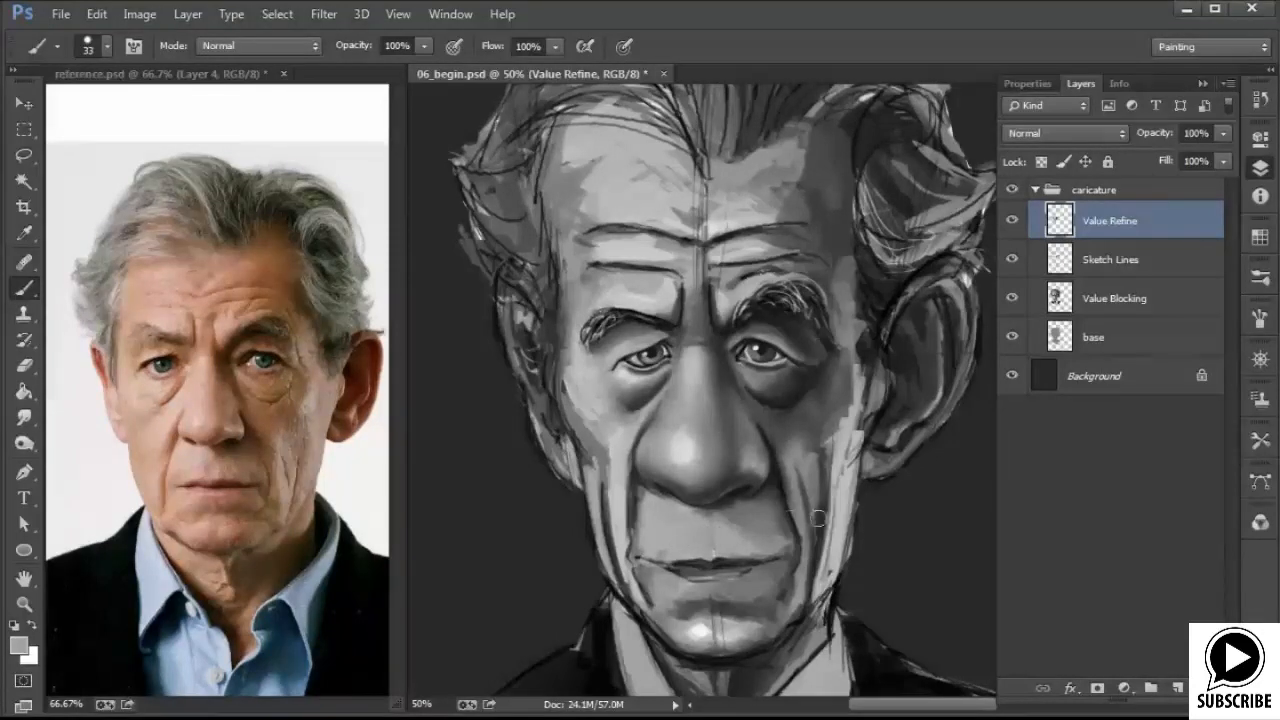
Block in soft mid-gray shading on both cheeks below the eyes, darkening the outer edge of the lit cheek
alt+click(596, 415)
drag(580, 399, 593, 421)
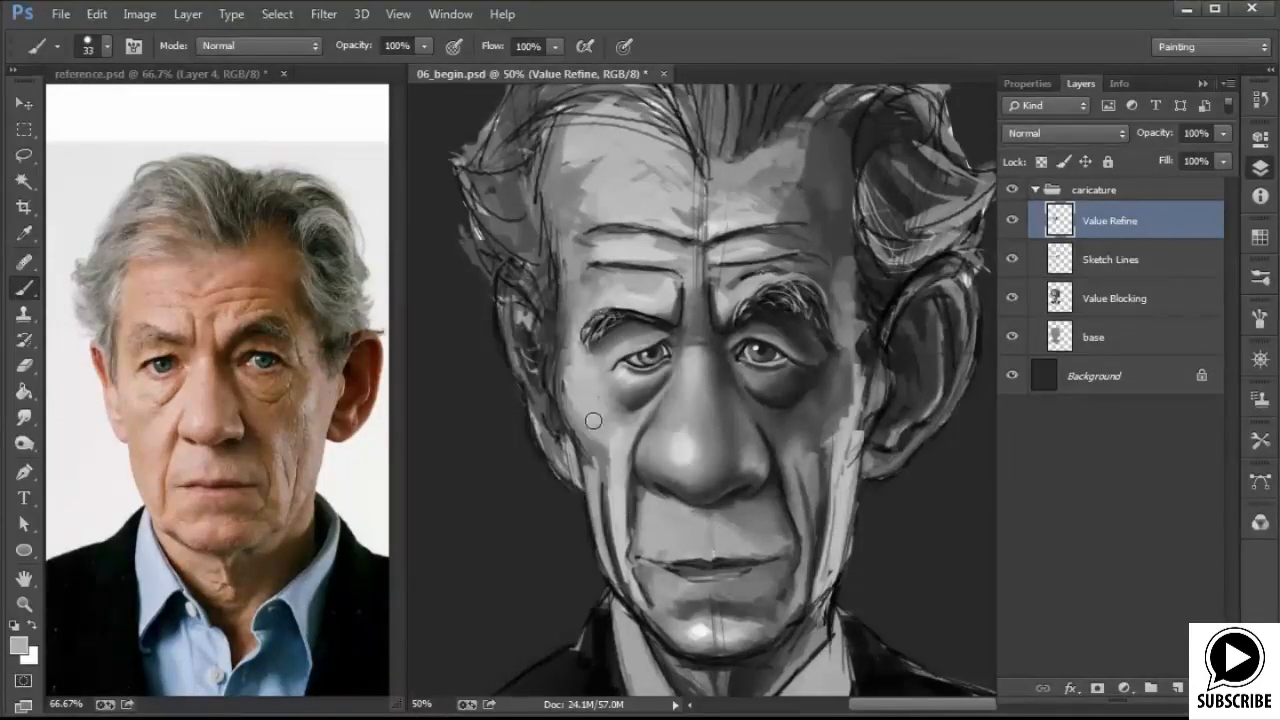
alt+click(821, 438)
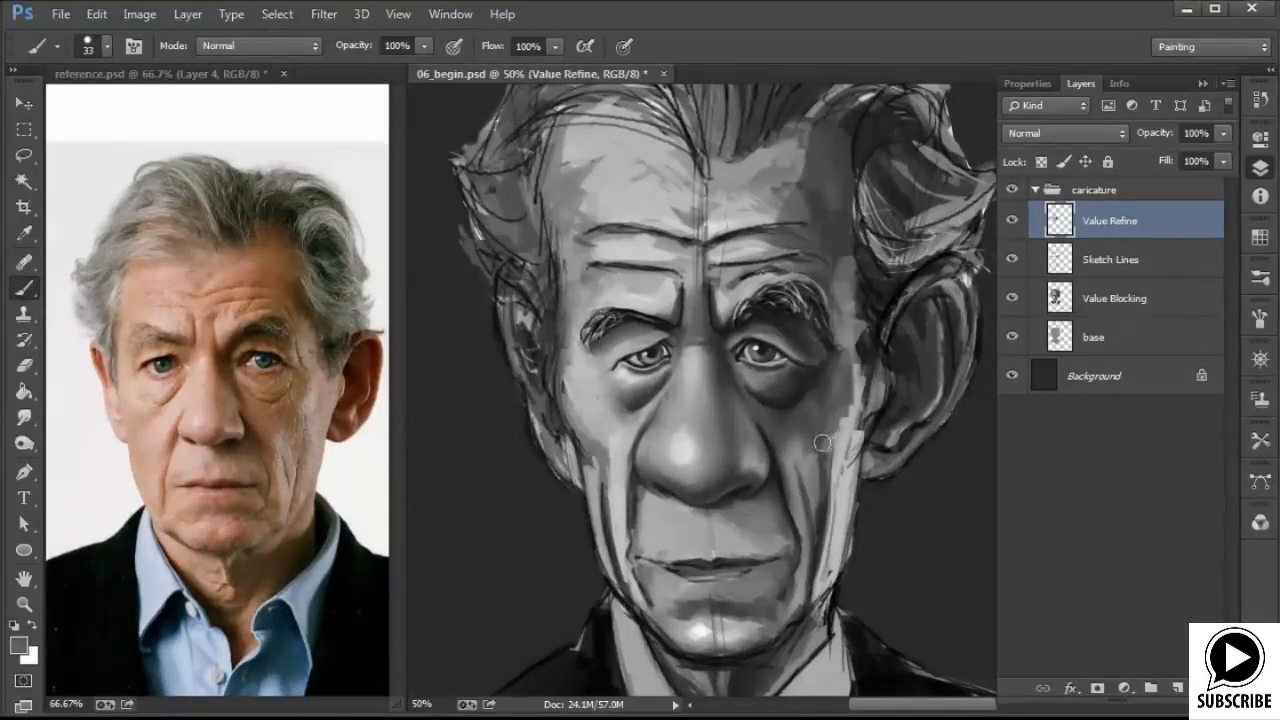
mouse_move(821, 442)
mouse_down()
mouse_move(848, 385)
mouse_move(835, 378)
mouse_move(846, 391)
mouse_up()
alt+click(822, 403)
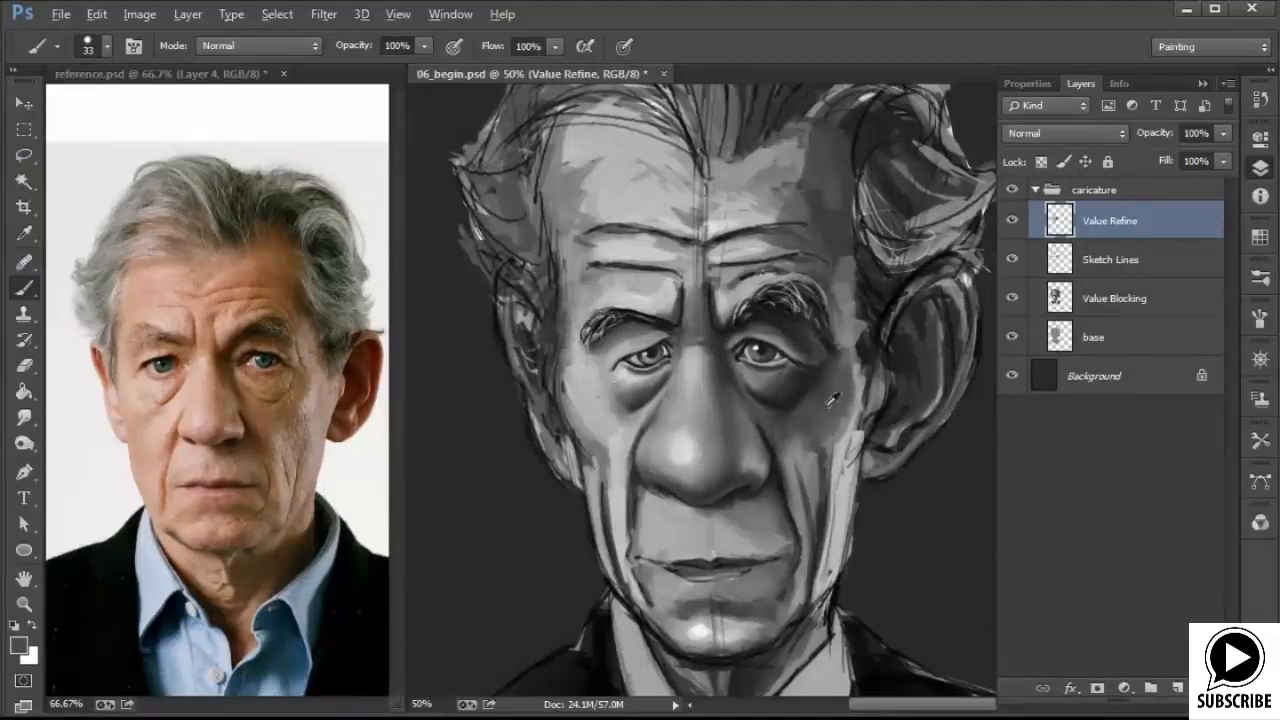
alt+click(738, 477)
mouse_move(567, 390)
mouse_down()
mouse_move(584, 440)
mouse_move(568, 380)
mouse_move(603, 450)
mouse_move(585, 412)
mouse_move(586, 450)
mouse_move(604, 456)
mouse_up()
alt+click(609, 434)
alt+click(608, 448)
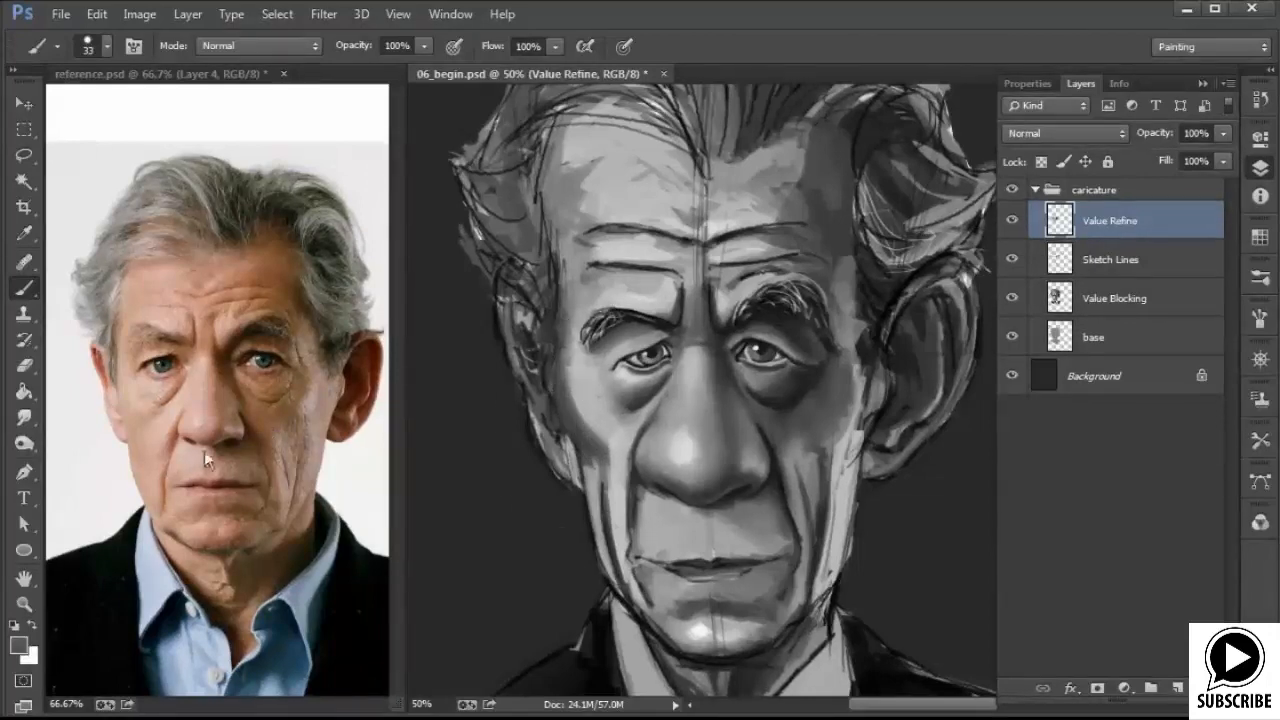
Compare the cheek and face shading across the four portraits in reference.psd and return to the caricature
click(200, 491)
drag(178, 502, 488, 540)
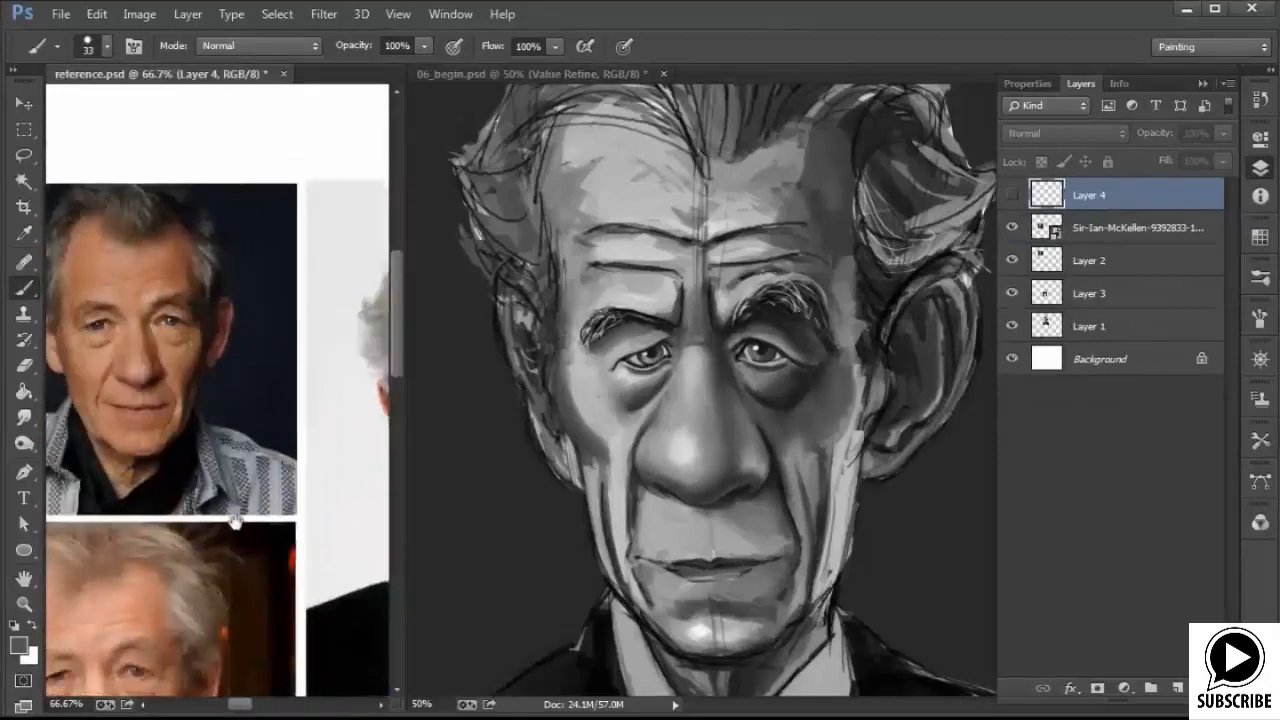
drag(234, 517, 314, 497)
drag(292, 592, 286, 331)
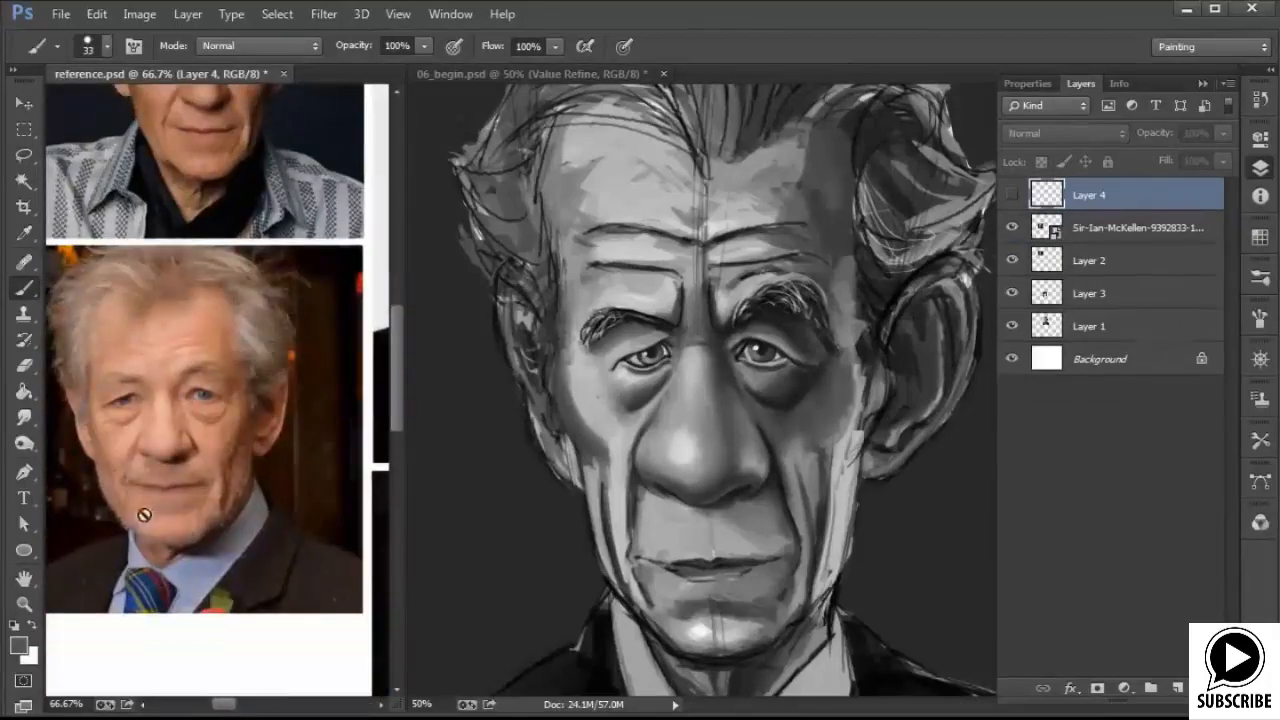
drag(314, 589, 56, 428)
drag(221, 533, 217, 535)
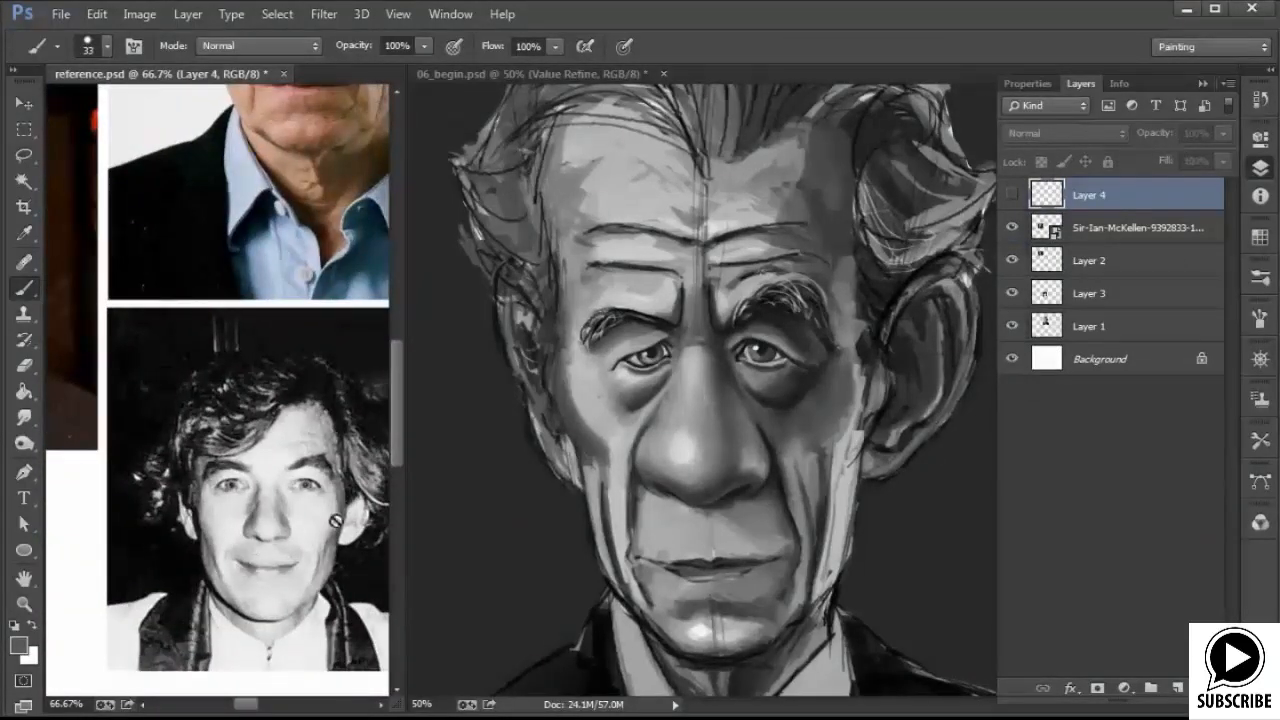
mouse_move(362, 139)
mouse_down()
mouse_move(350, 501)
mouse_move(288, 497)
mouse_up()
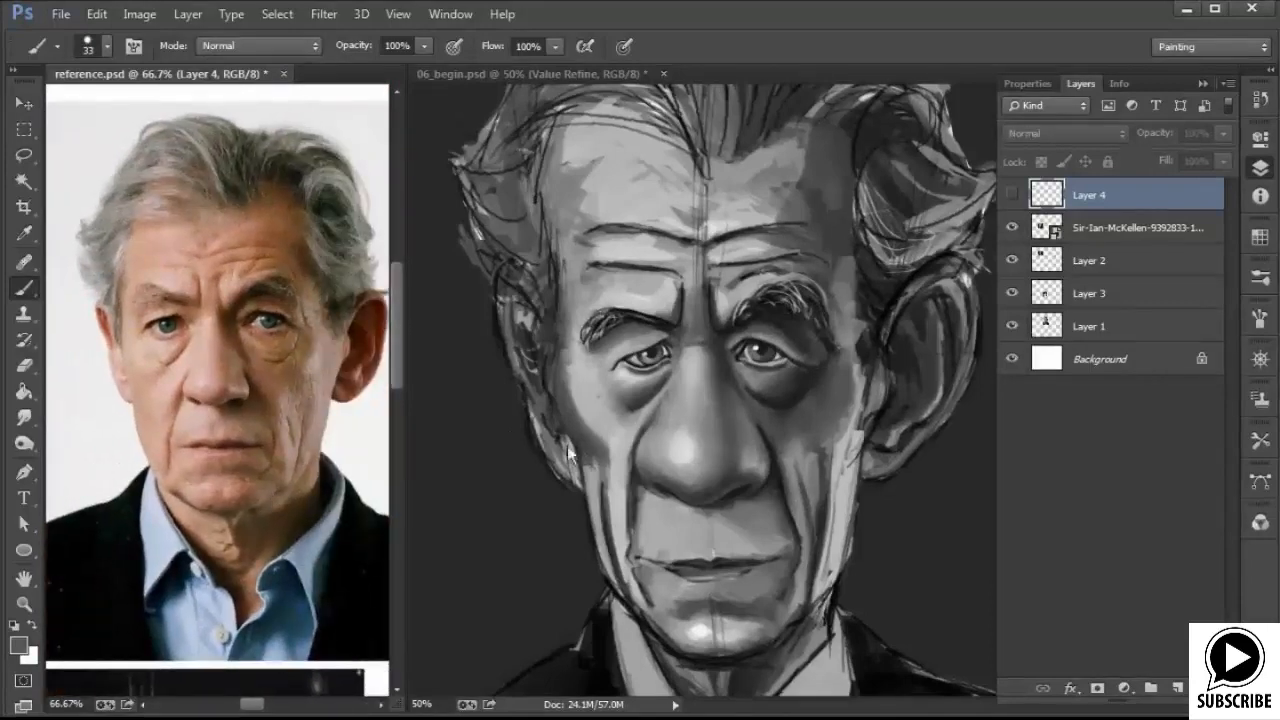
click(558, 356)
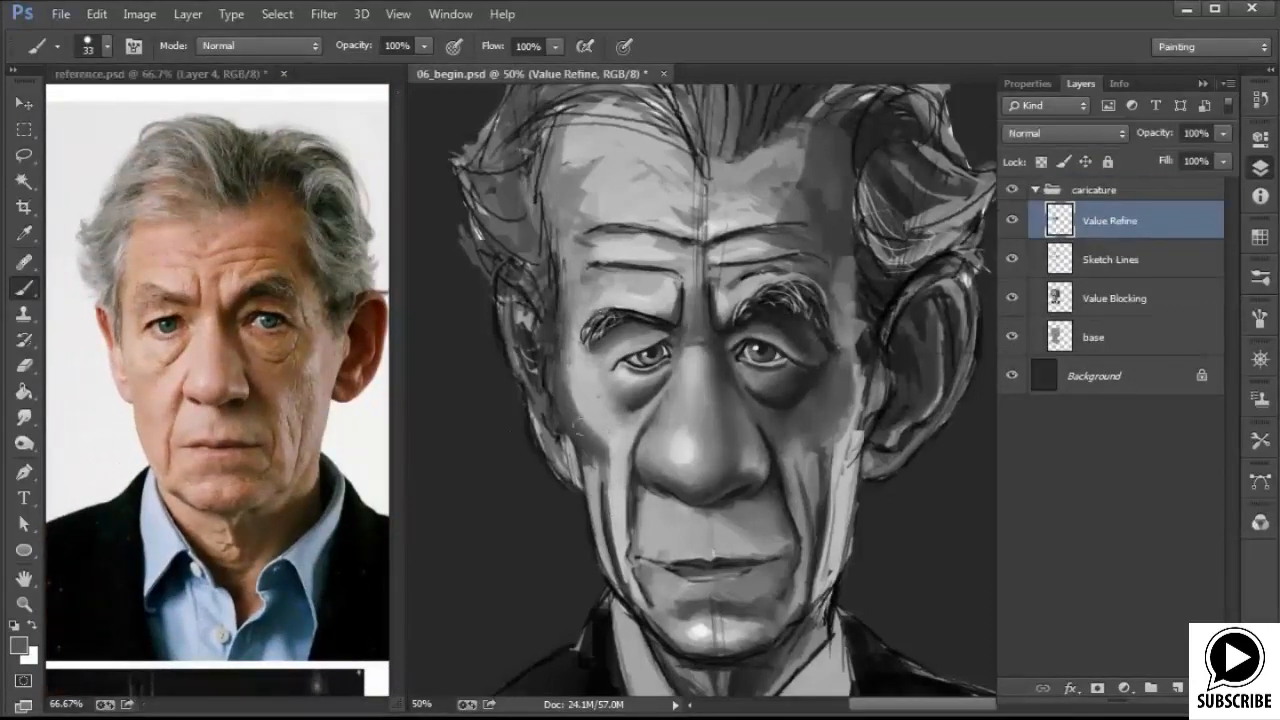
Blend the lit cheek's outer shading and cover the sketchy edge of the shadowed cheek beside the ear with sampled grays
drag(583, 414, 600, 436)
alt+click(616, 428)
mouse_move(569, 374)
mouse_down()
mouse_move(588, 478)
mouse_move(577, 404)
mouse_up()
alt+click(601, 441)
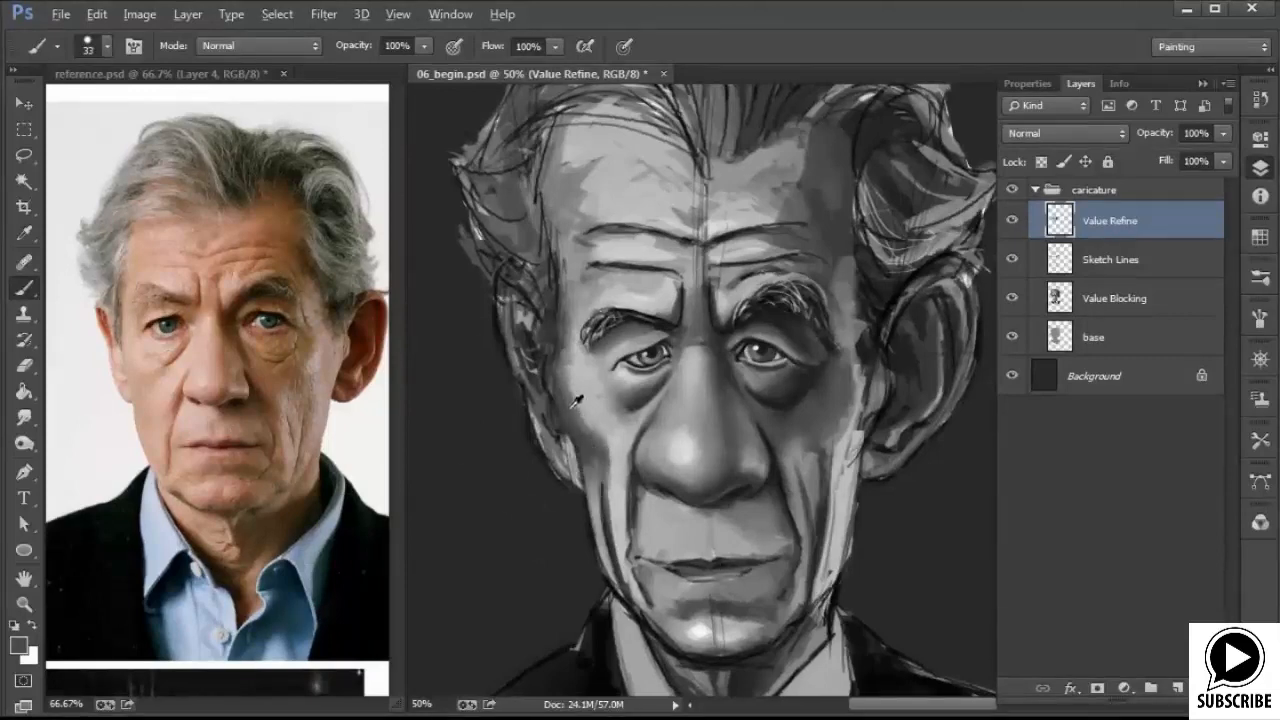
alt+click(826, 436)
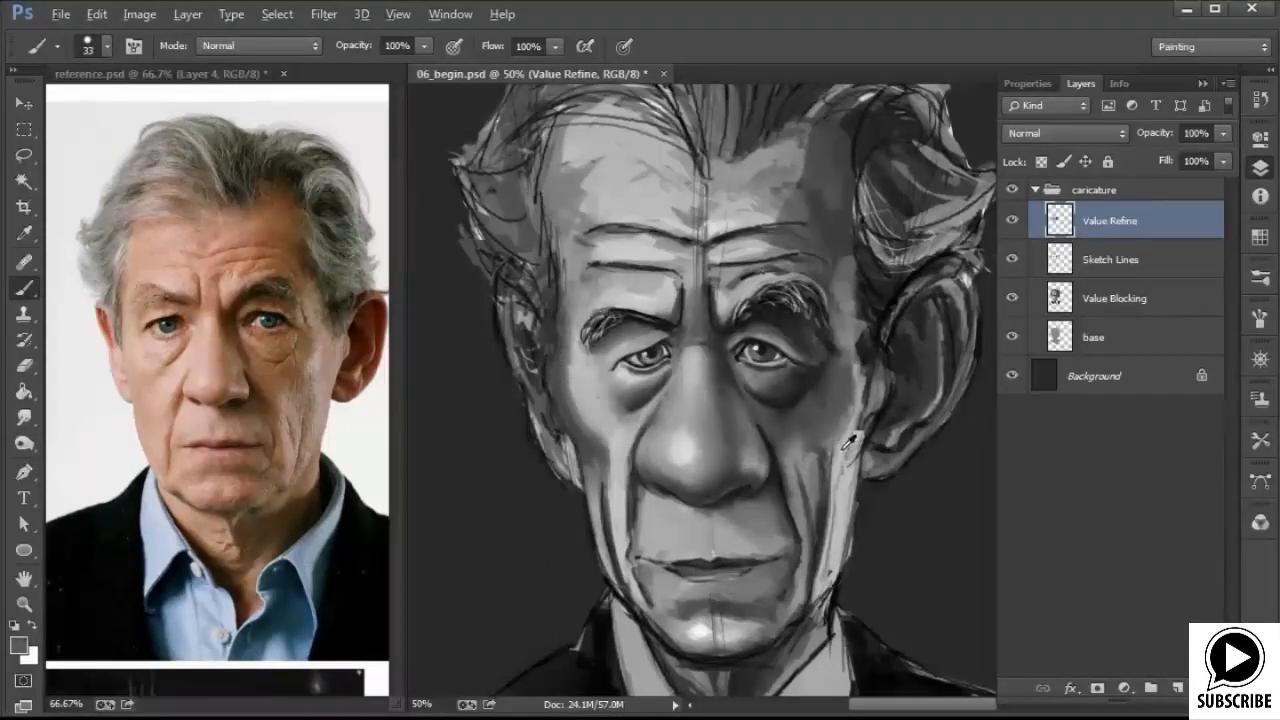
mouse_move(848, 458)
mouse_down()
mouse_move(871, 389)
mouse_move(862, 343)
mouse_move(888, 404)
mouse_up()
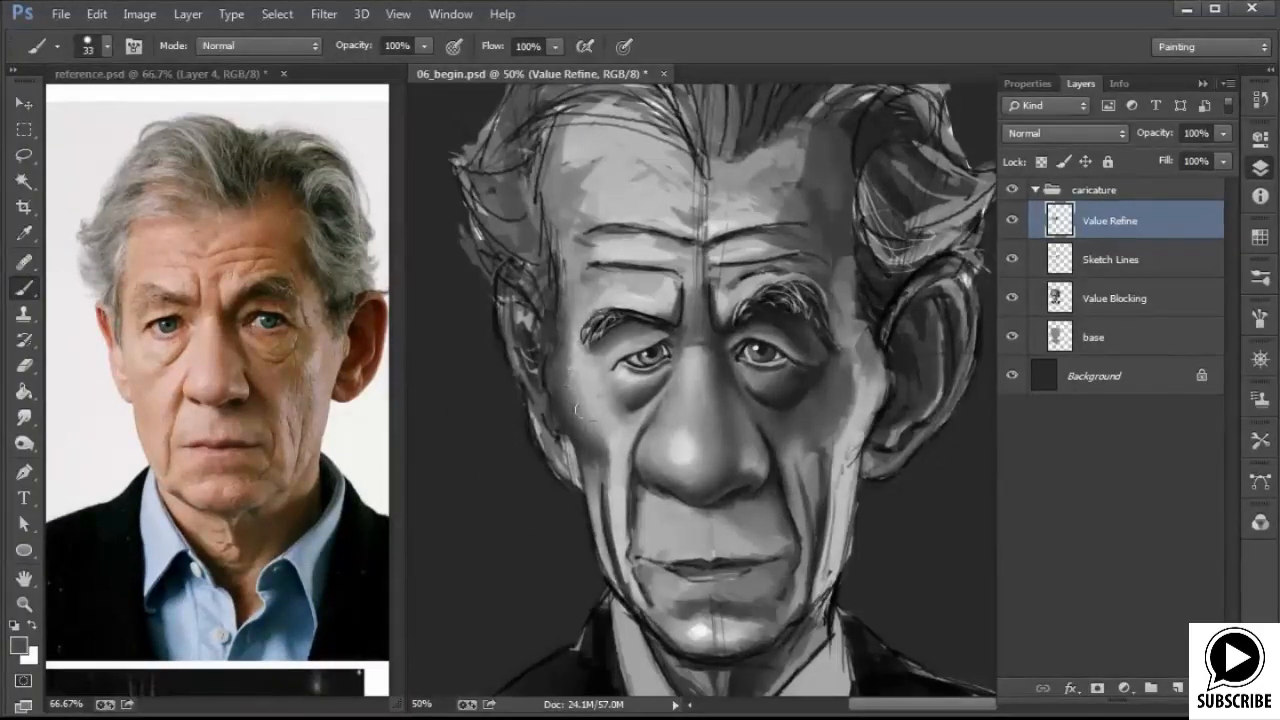
alt+click(602, 409)
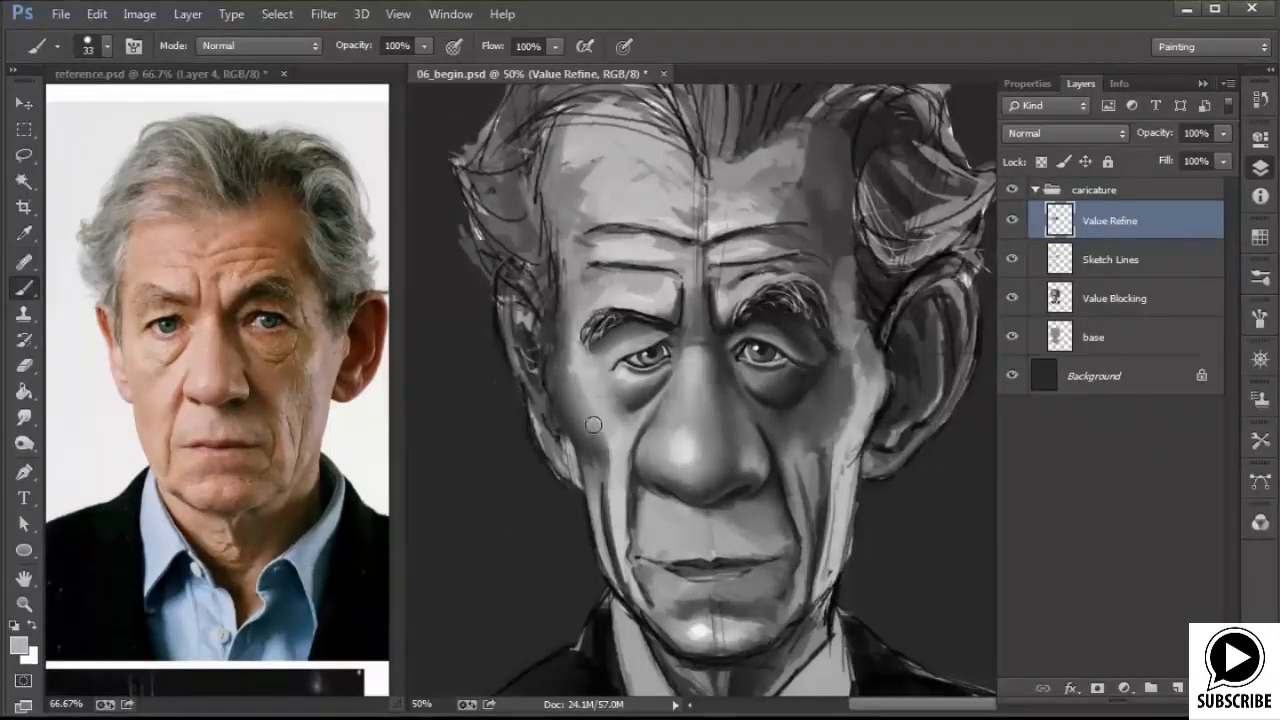
alt+click(600, 412)
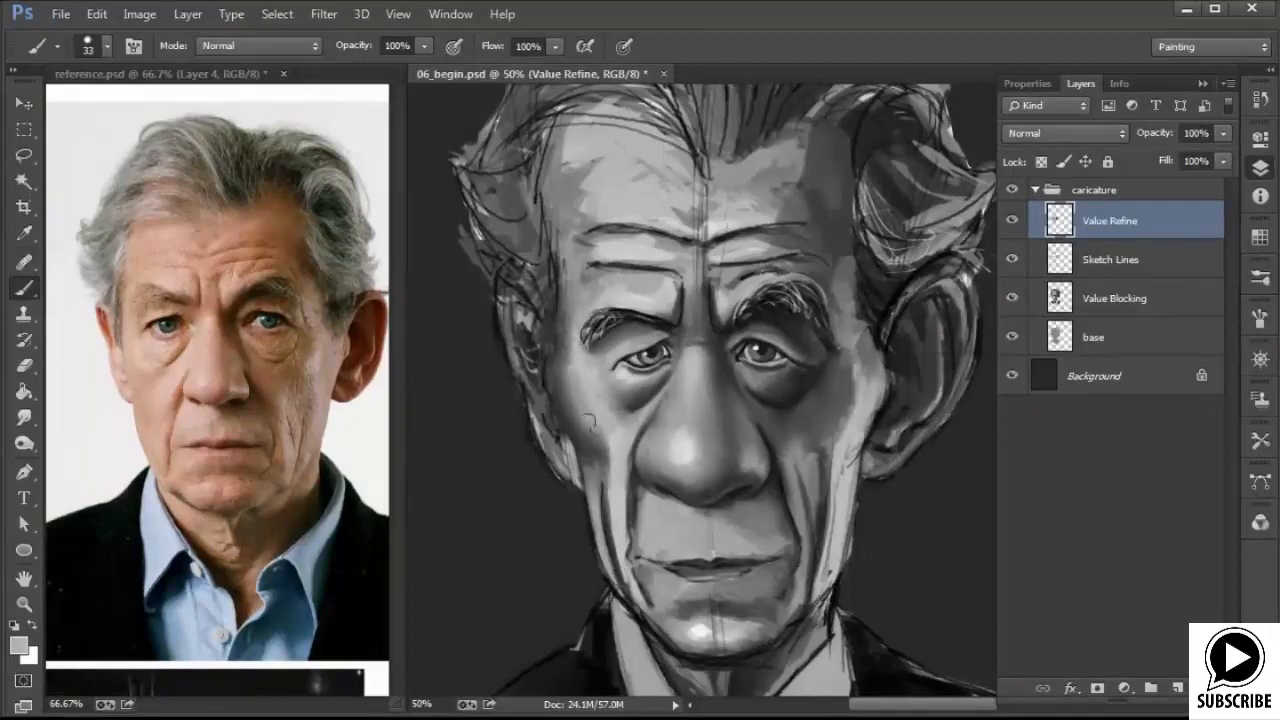
Blend the shadowed cheek's values between the eye bag and the ear with sampled light and mid grays
alt+click(597, 445)
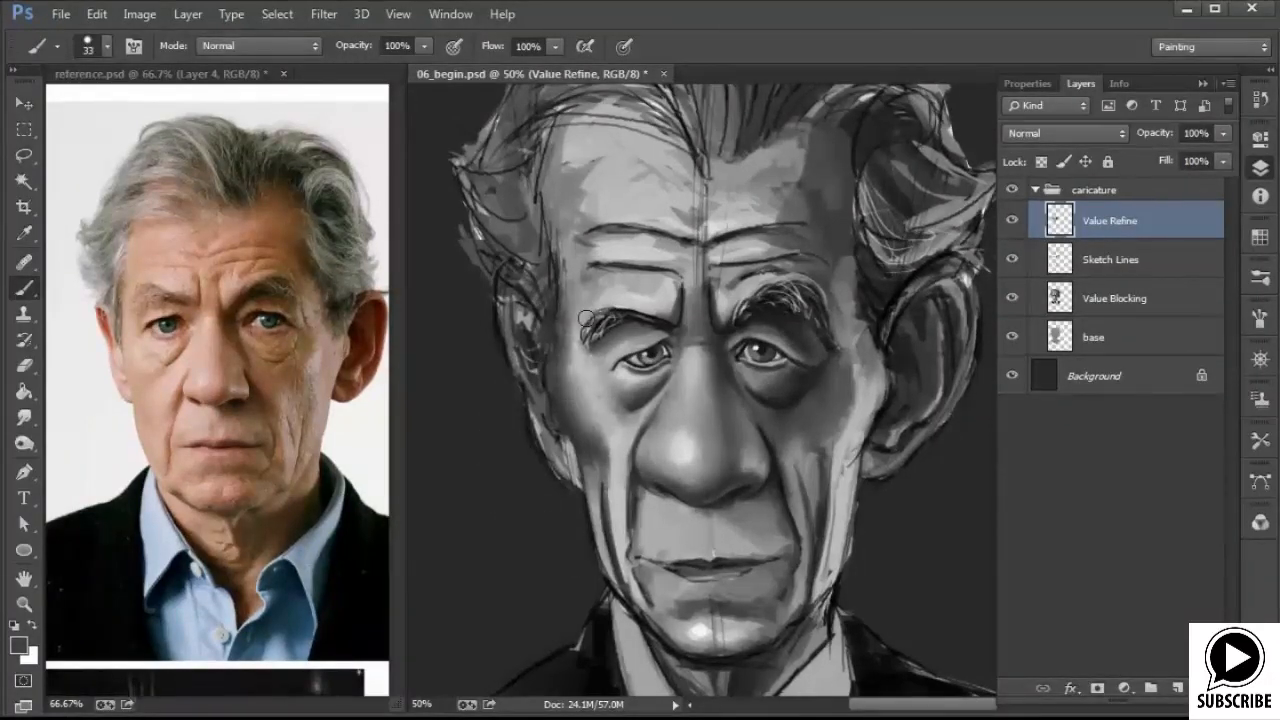
alt+click(850, 438)
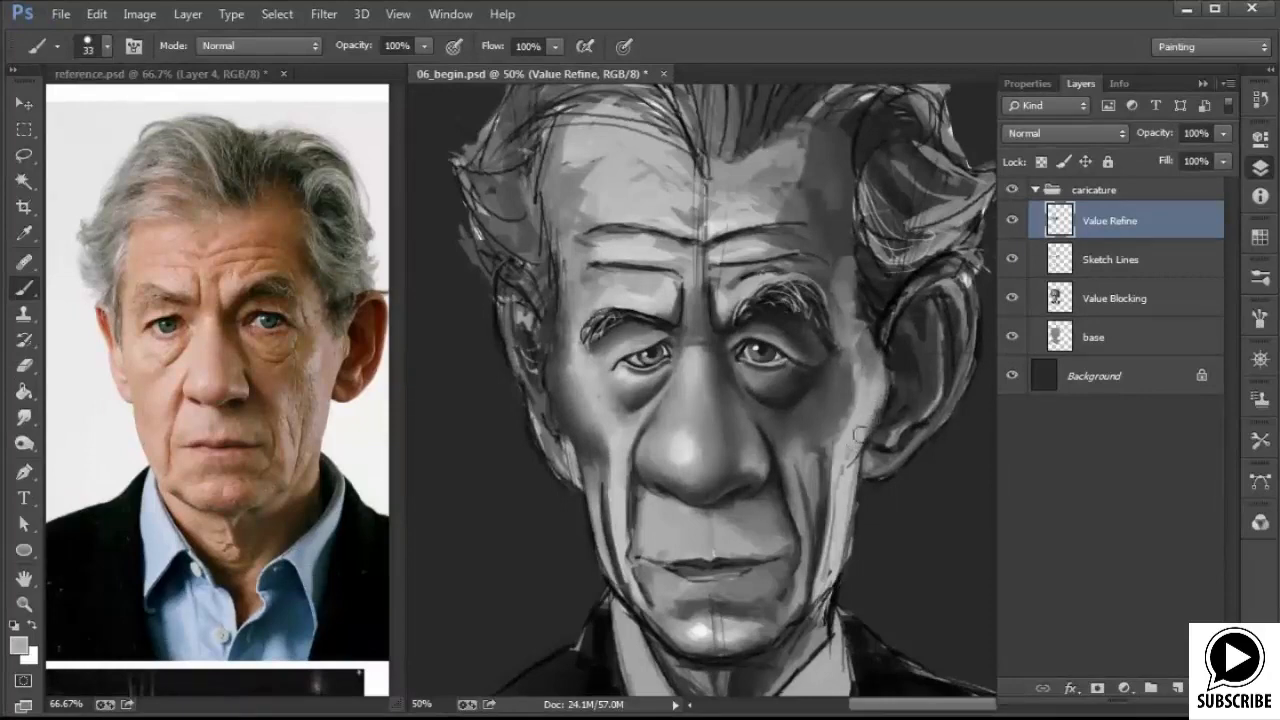
mouse_move(882, 390)
mouse_down()
mouse_move(870, 351)
mouse_move(879, 416)
mouse_up()
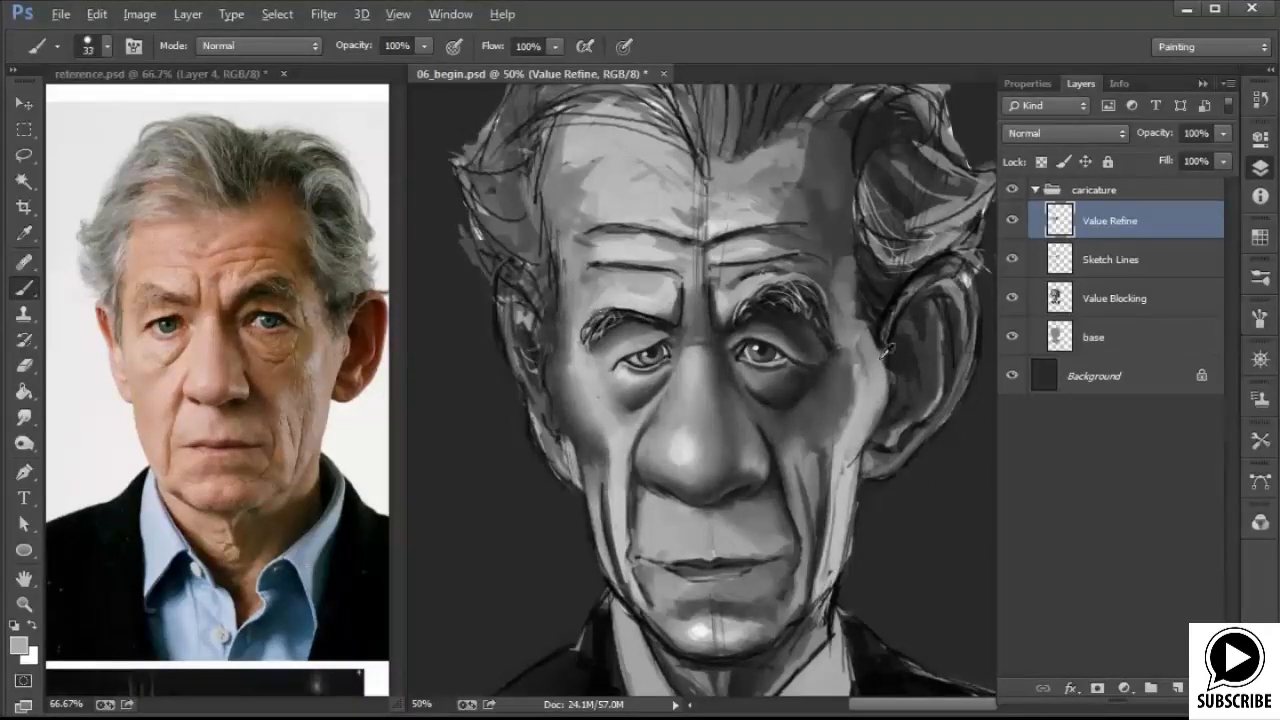
alt+click(836, 421)
alt+click(848, 434)
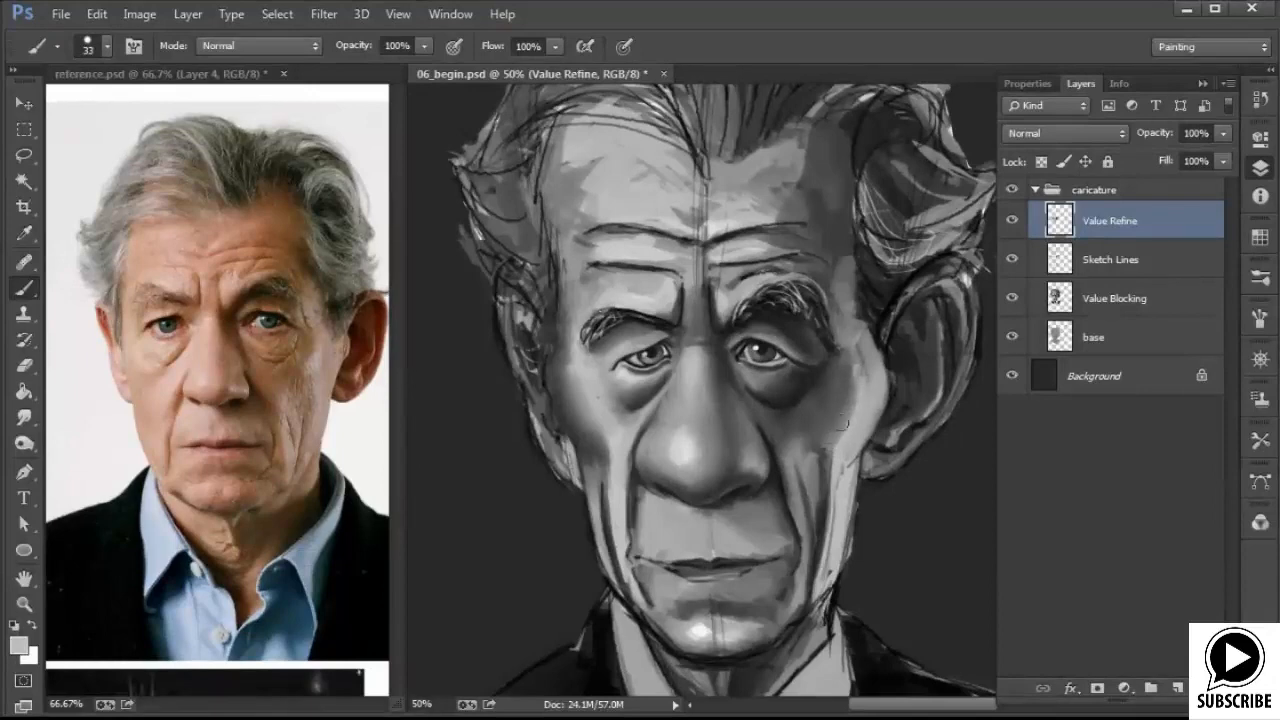
alt+click(840, 405)
alt+click(846, 435)
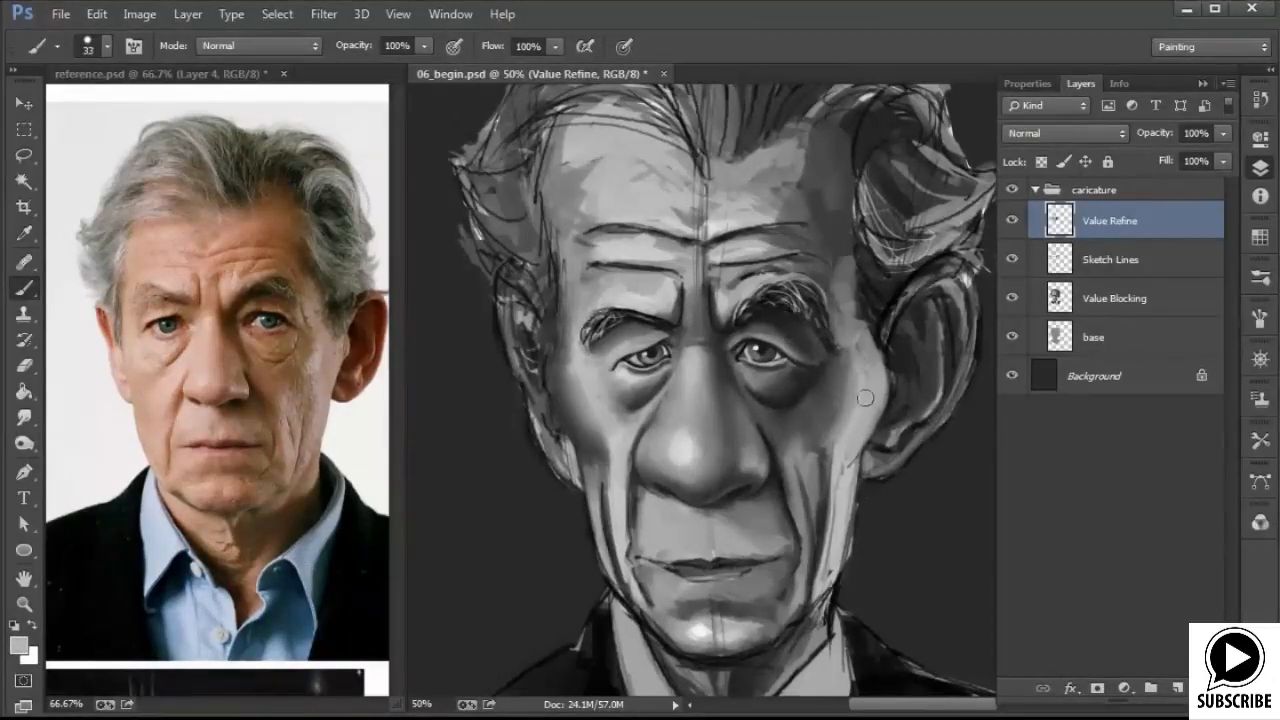
alt+click(846, 440)
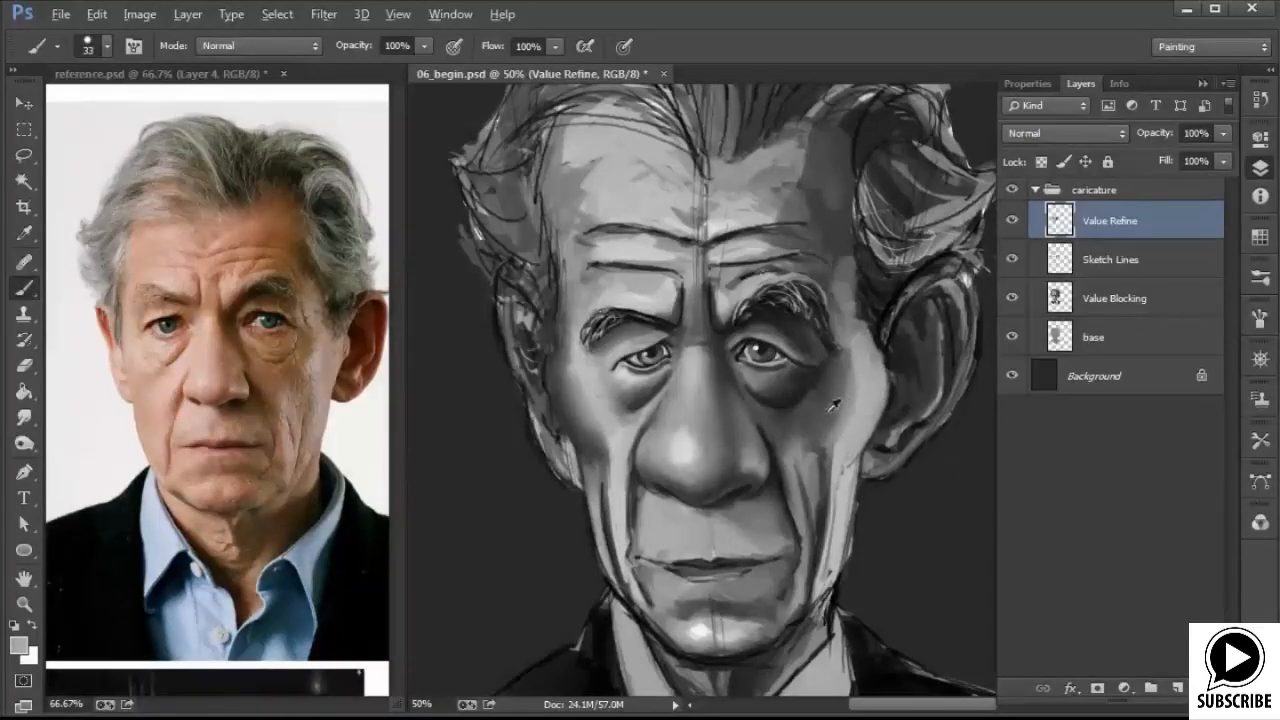
alt+click(831, 406)
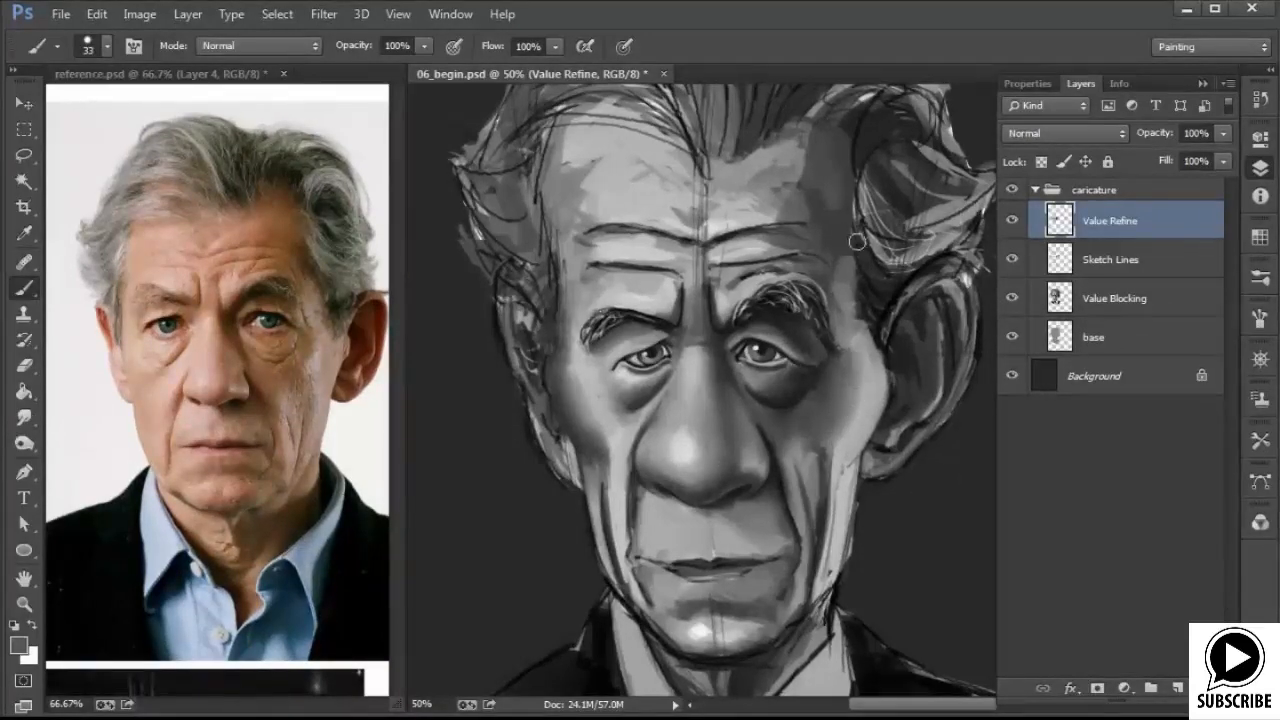
Smooth the temple beside the shadowed eye up to the hairline using sampled light and dark grays
alt+click(861, 345)
mouse_move(851, 322)
mouse_down()
mouse_move(847, 243)
mouse_move(831, 293)
mouse_move(849, 257)
mouse_move(841, 297)
mouse_move(836, 268)
mouse_move(839, 296)
mouse_move(825, 273)
mouse_move(845, 304)
mouse_up()
alt+click(849, 243)
alt+click(856, 325)
alt+click(848, 234)
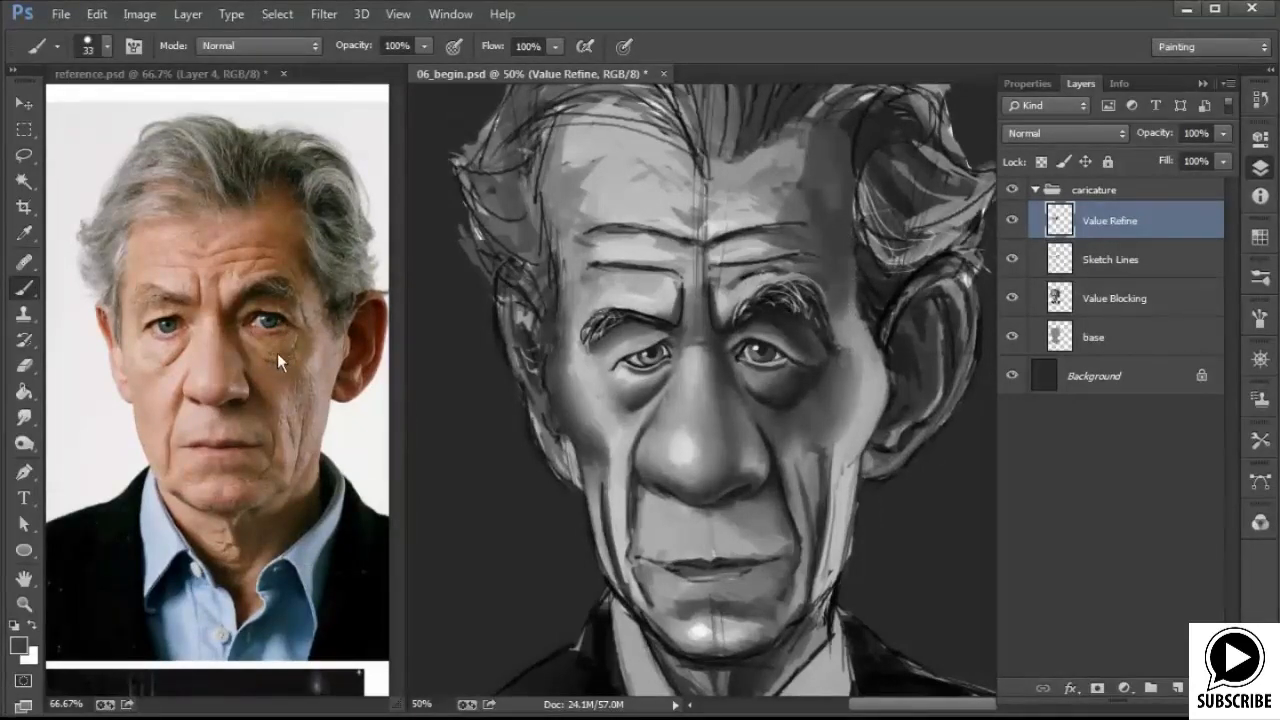
Reduce the brush to 17 px and refine the vertical folds and jaw edge of the shadowed cheek with sampled grays
right_click(835, 433)
drag(949, 480, 944, 483)
click(817, 430)
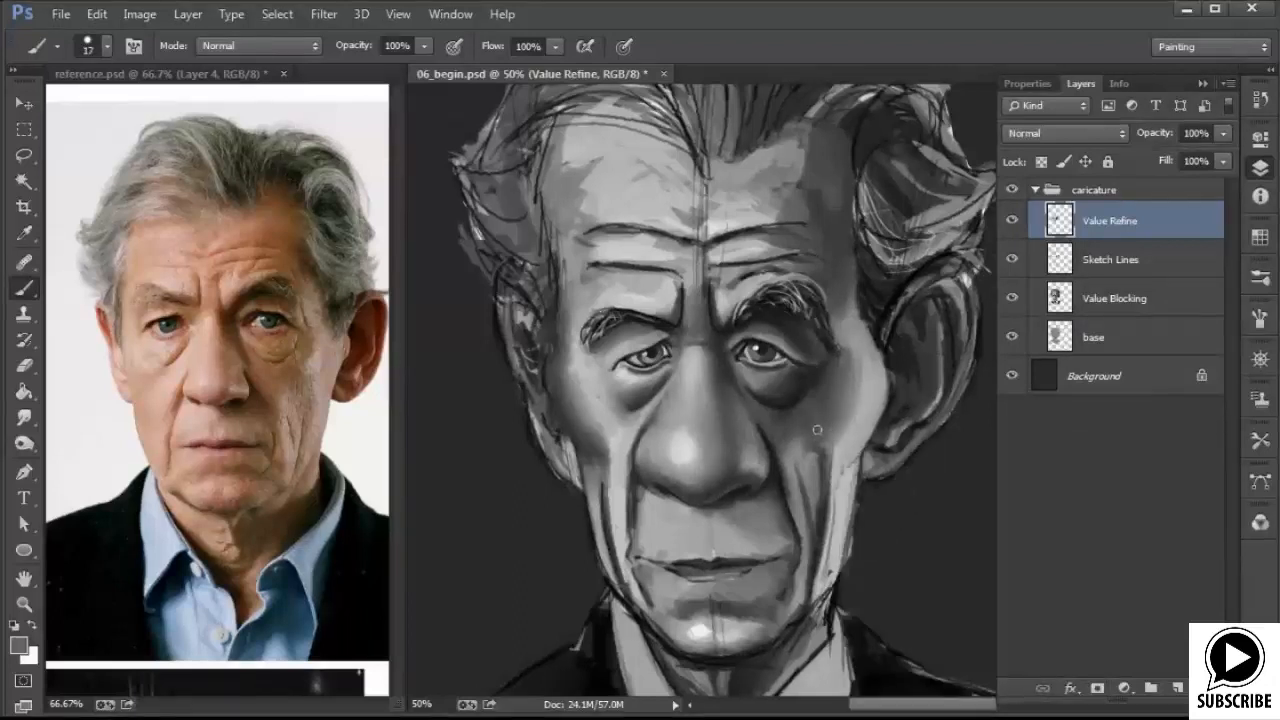
alt+click(813, 481)
drag(819, 502, 814, 557)
alt+click(827, 494)
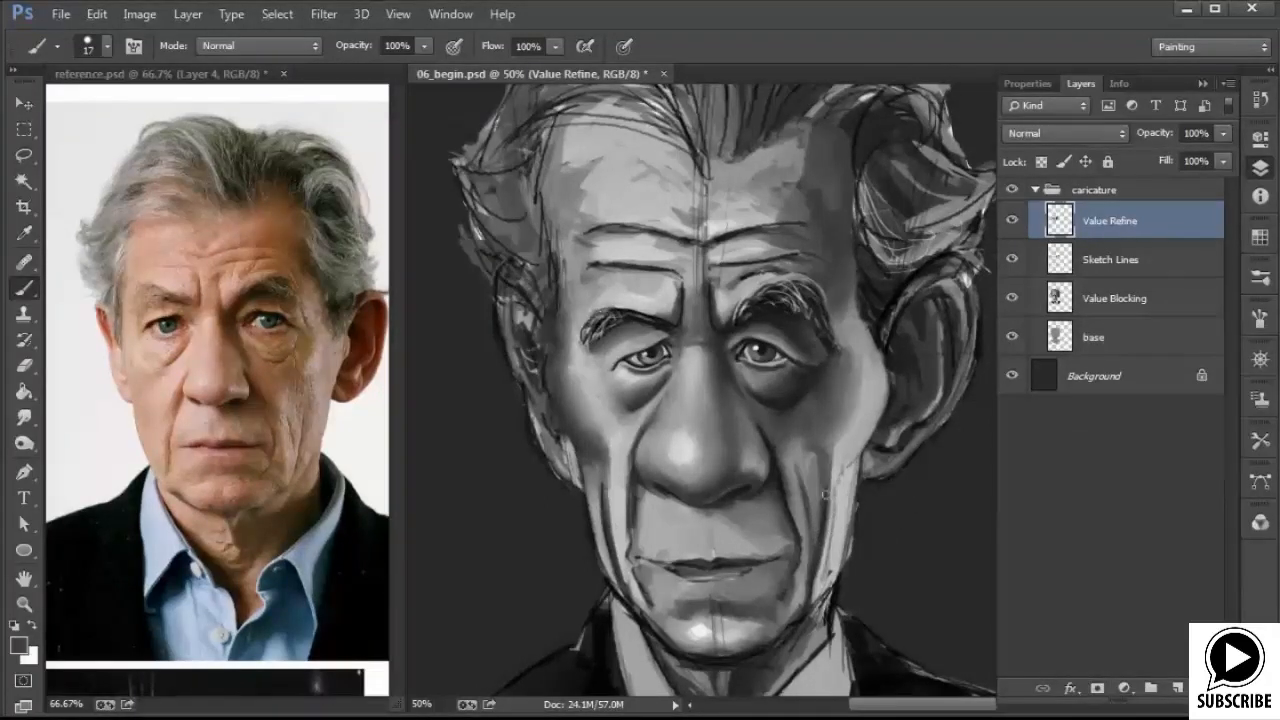
drag(824, 503, 814, 577)
alt+click(845, 501)
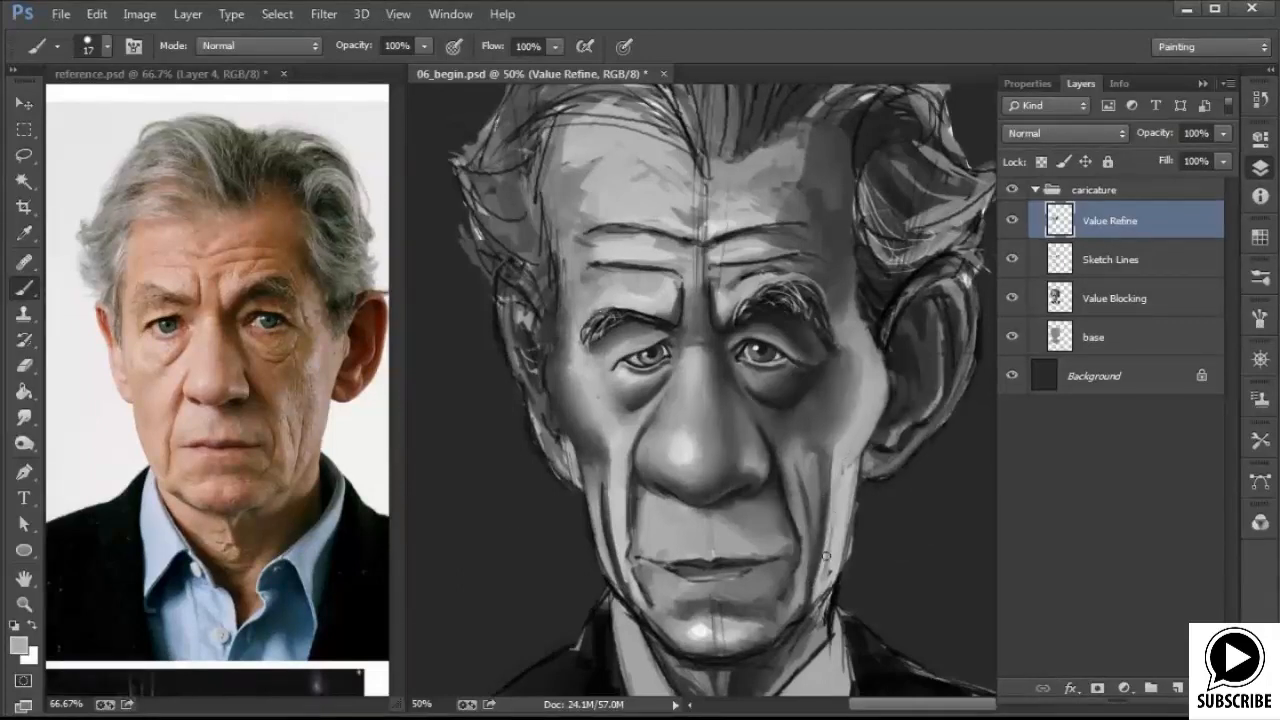
drag(850, 459, 841, 502)
drag(856, 449, 840, 558)
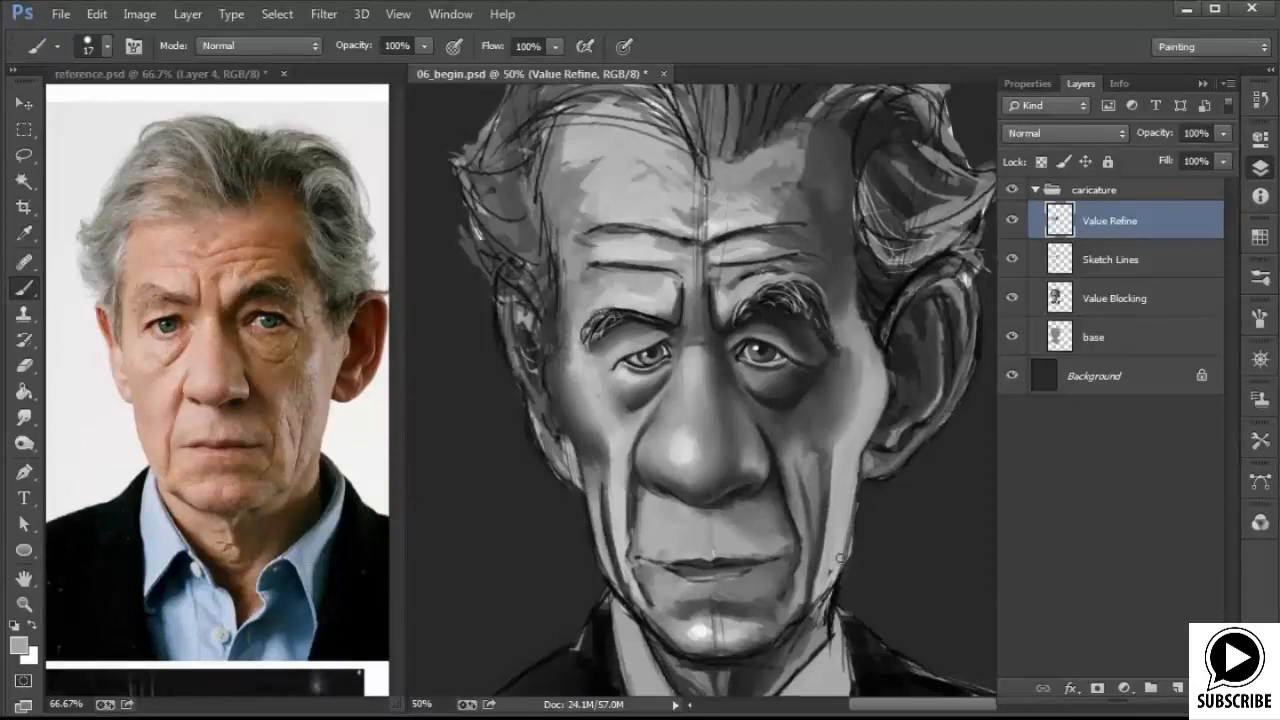
alt+click(816, 440)
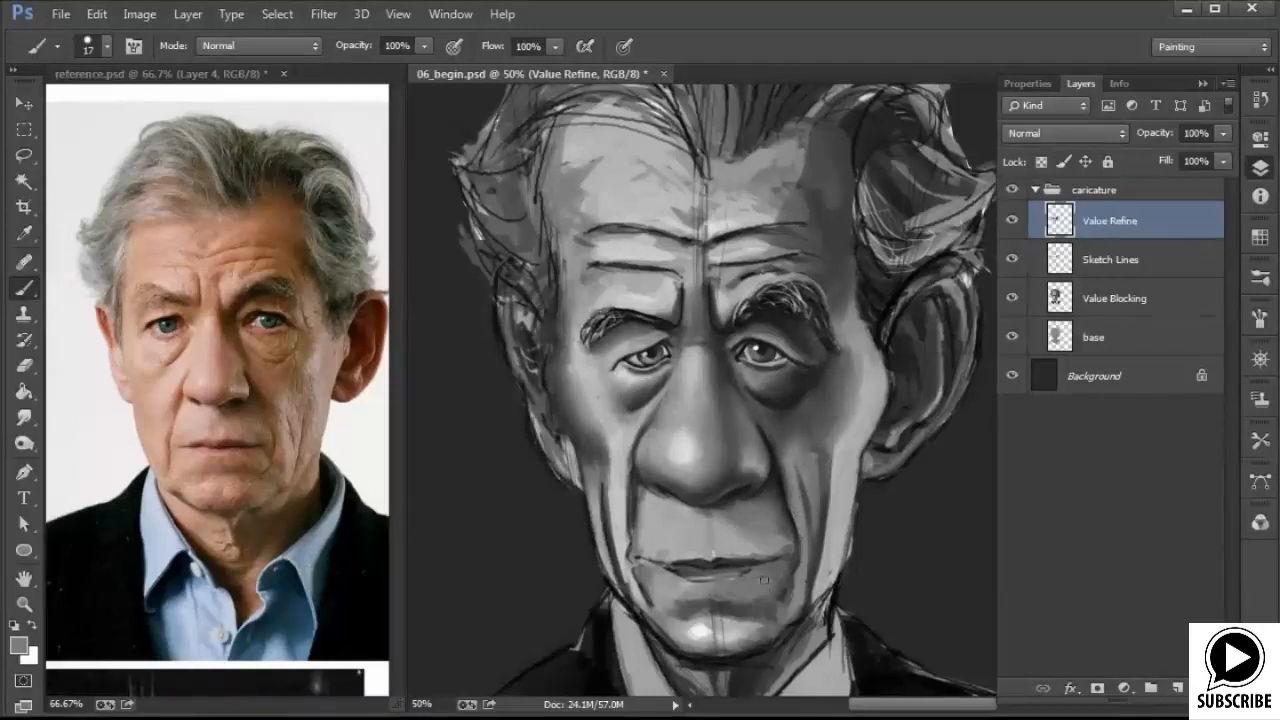
Refine the long folds and outer jaw edge of the lit cheek with sampled light and dark grays
alt+click(616, 510)
alt+click(608, 524)
drag(606, 490, 616, 567)
alt+click(604, 474)
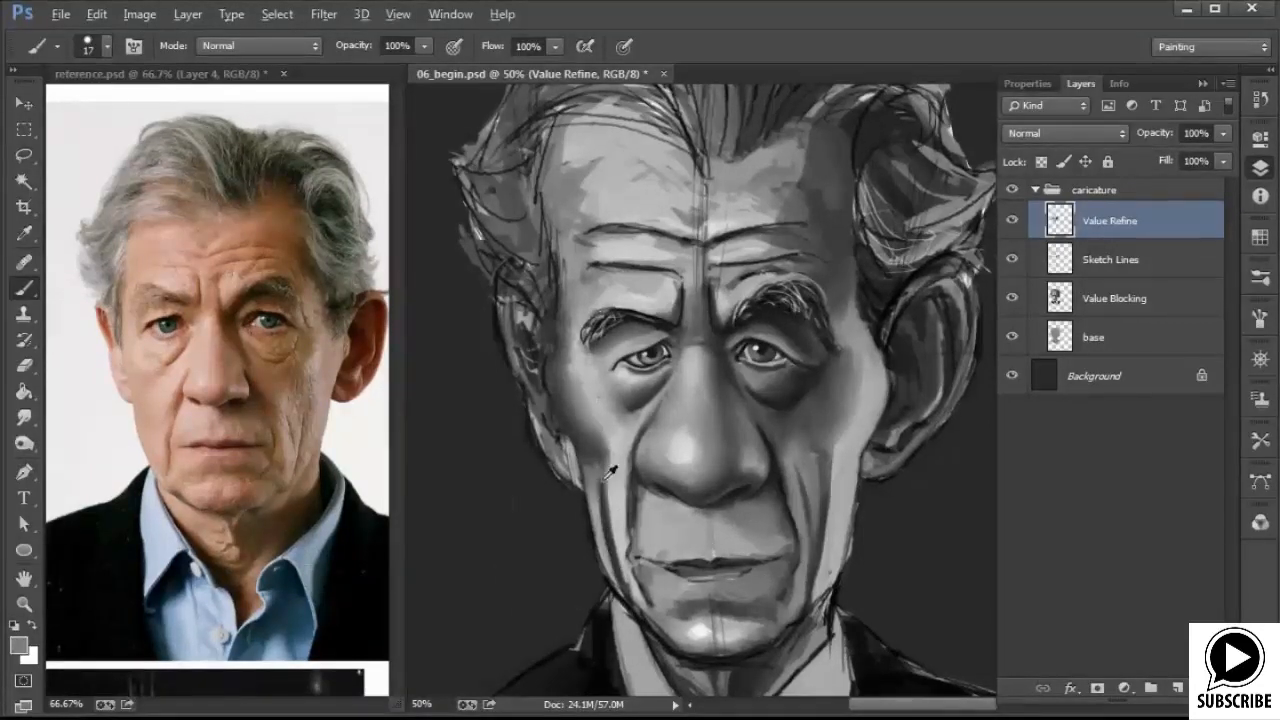
alt+click(605, 479)
alt+click(597, 491)
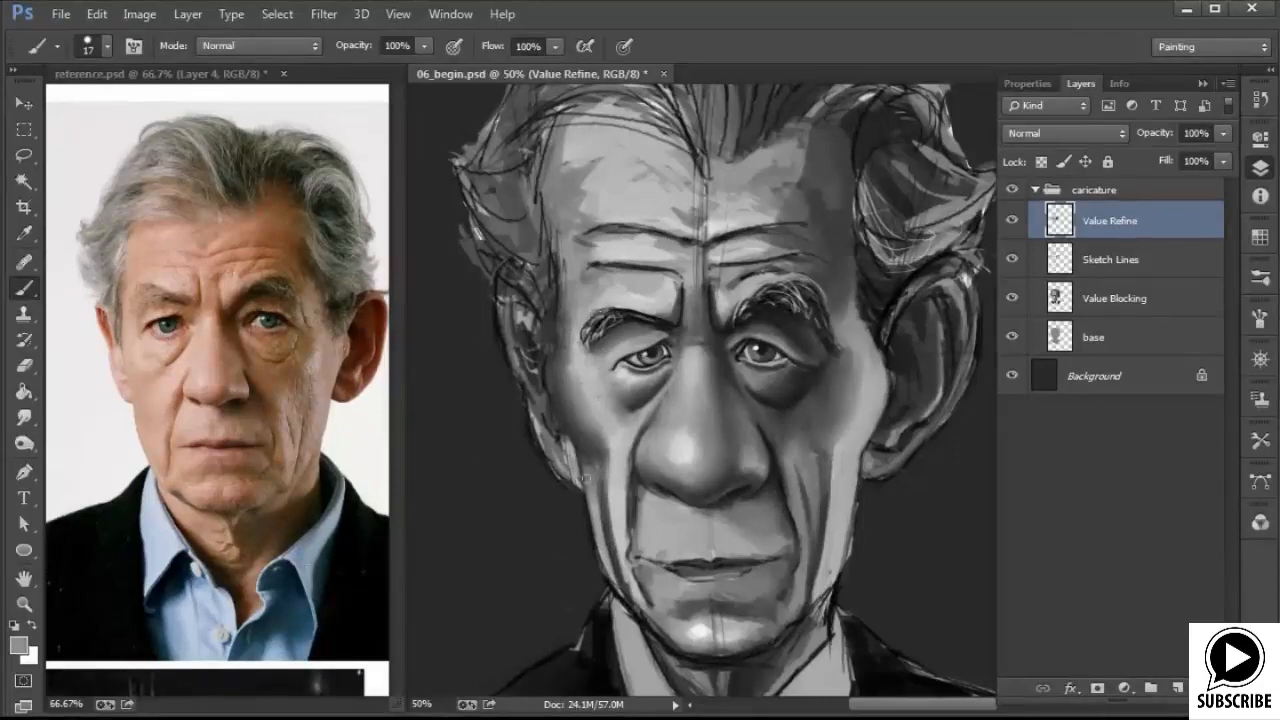
drag(590, 508, 626, 599)
alt+click(587, 454)
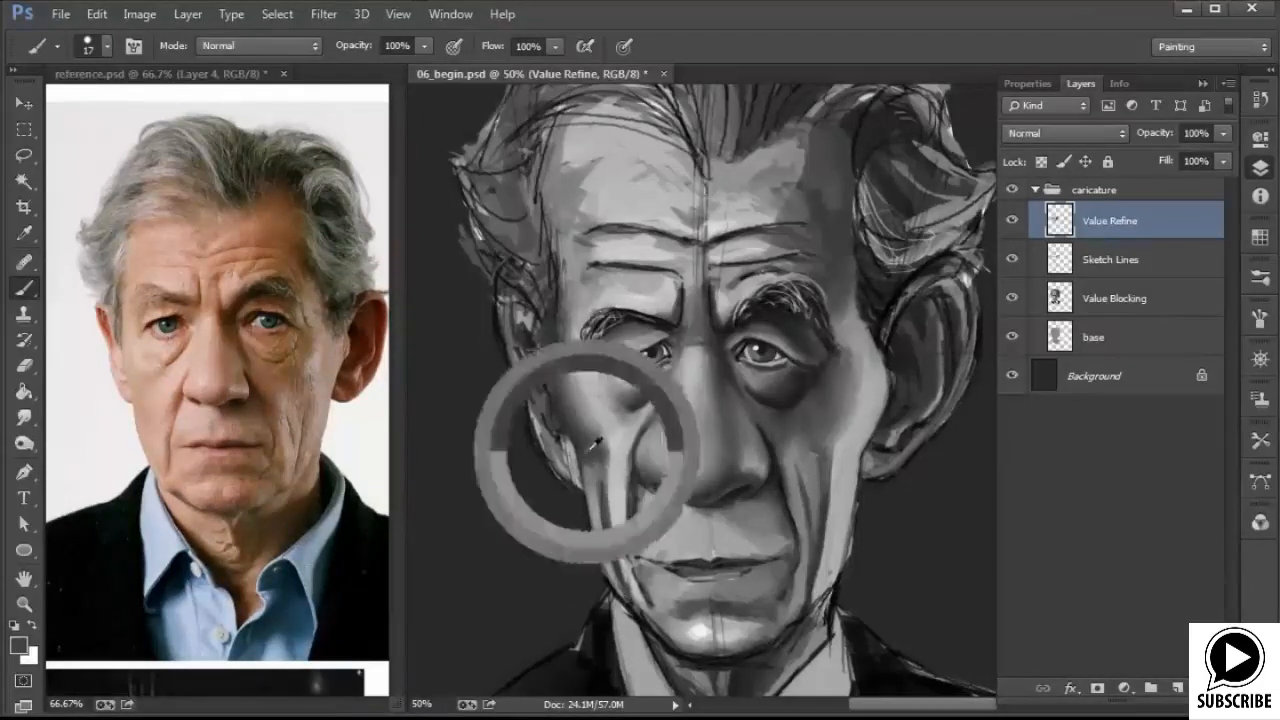
mouse_move(594, 475)
mouse_down()
mouse_move(633, 537)
mouse_move(641, 594)
mouse_up()
Clean up the smile-line folds on both sides of the upper lip with sampled grays
alt+click(650, 543)
alt+click(635, 485)
alt+click(780, 489)
drag(778, 474, 793, 576)
alt+click(796, 500)
drag(758, 507, 781, 546)
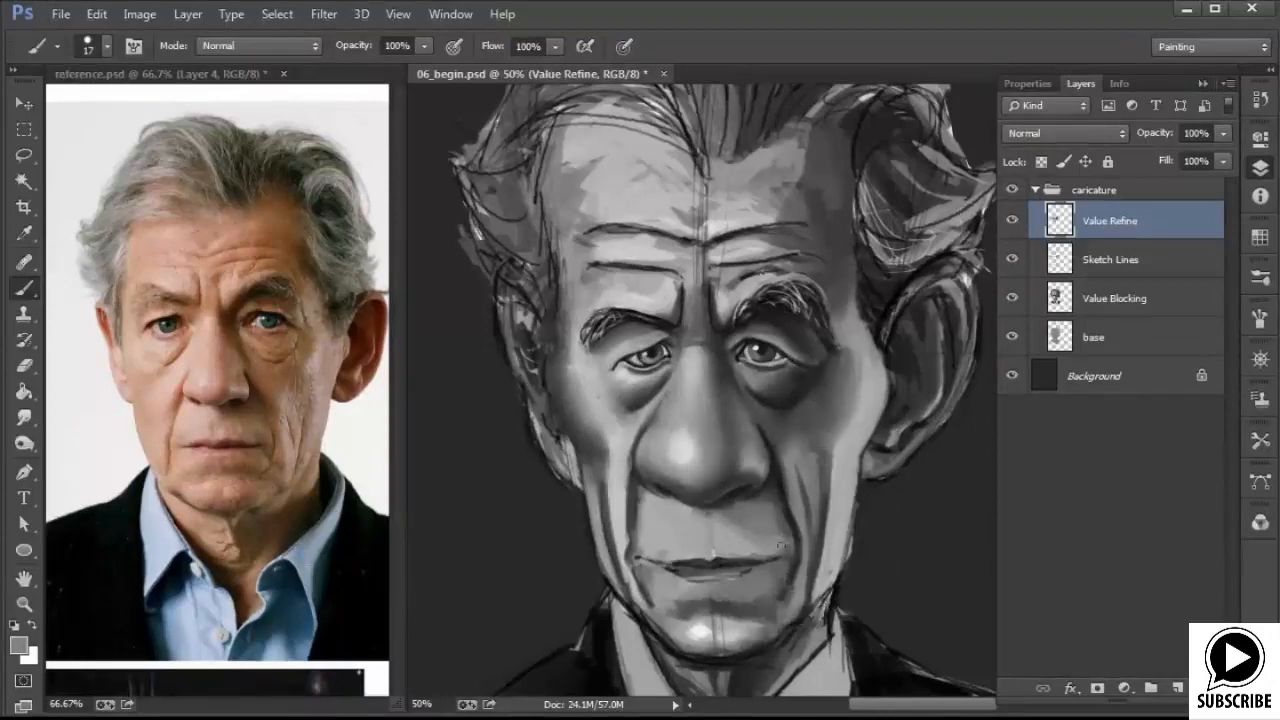
Toggle the Value Refine layer's visibility off and on to compare the painting before and after refinement
click(1012, 221)
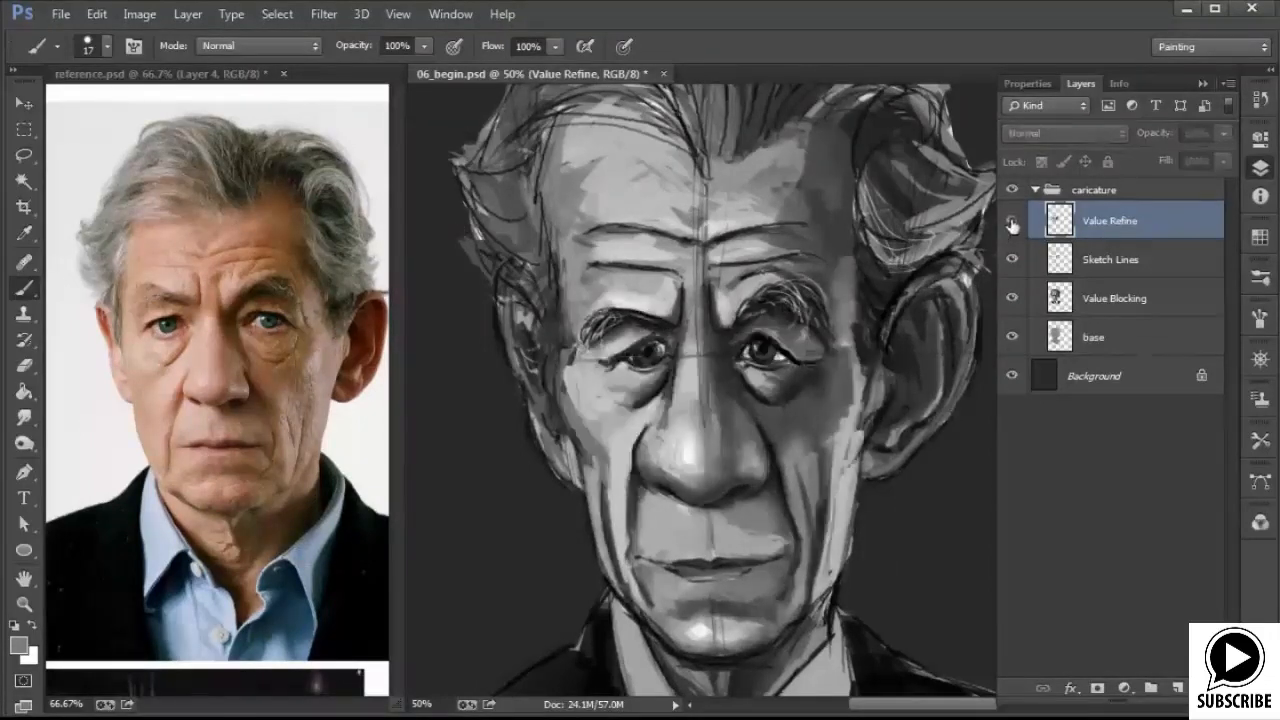
click(1012, 221)
click(1012, 221)
click(1012, 221)
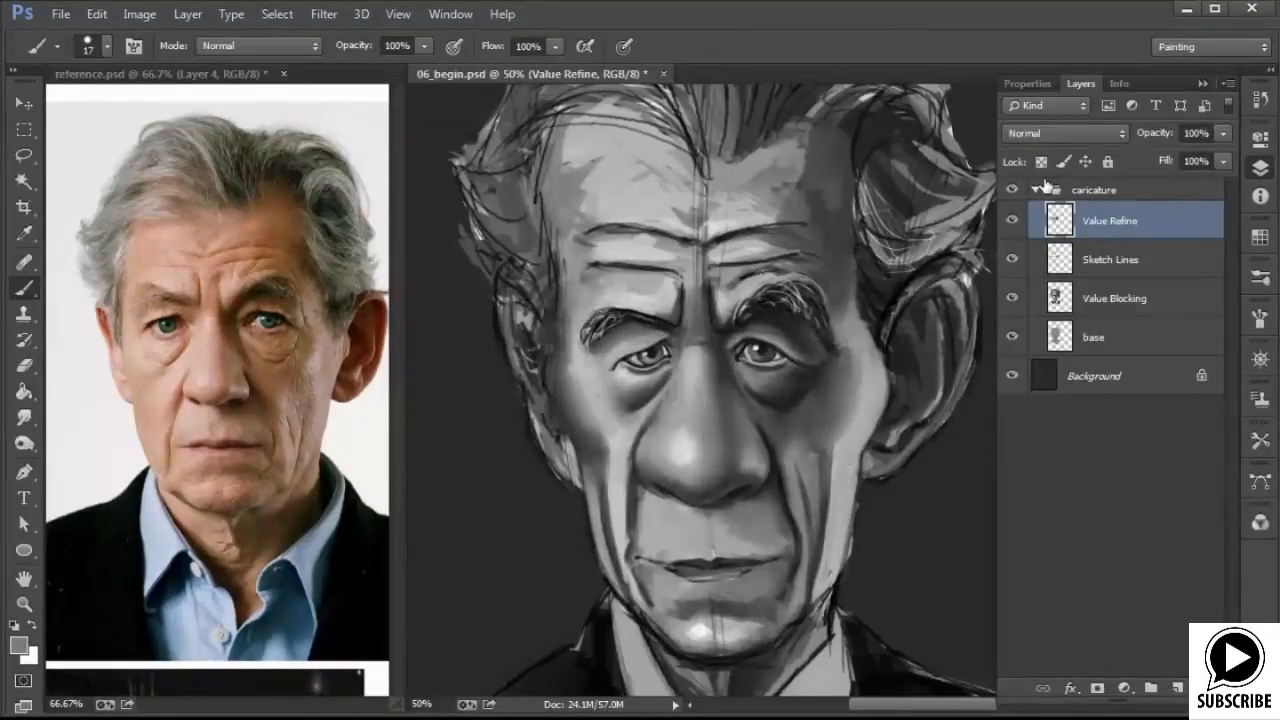
Smooth the upper lip just above the mouth, and define the shadowed half of the mouth line with a 5 px dark brush
alt+click(740, 533)
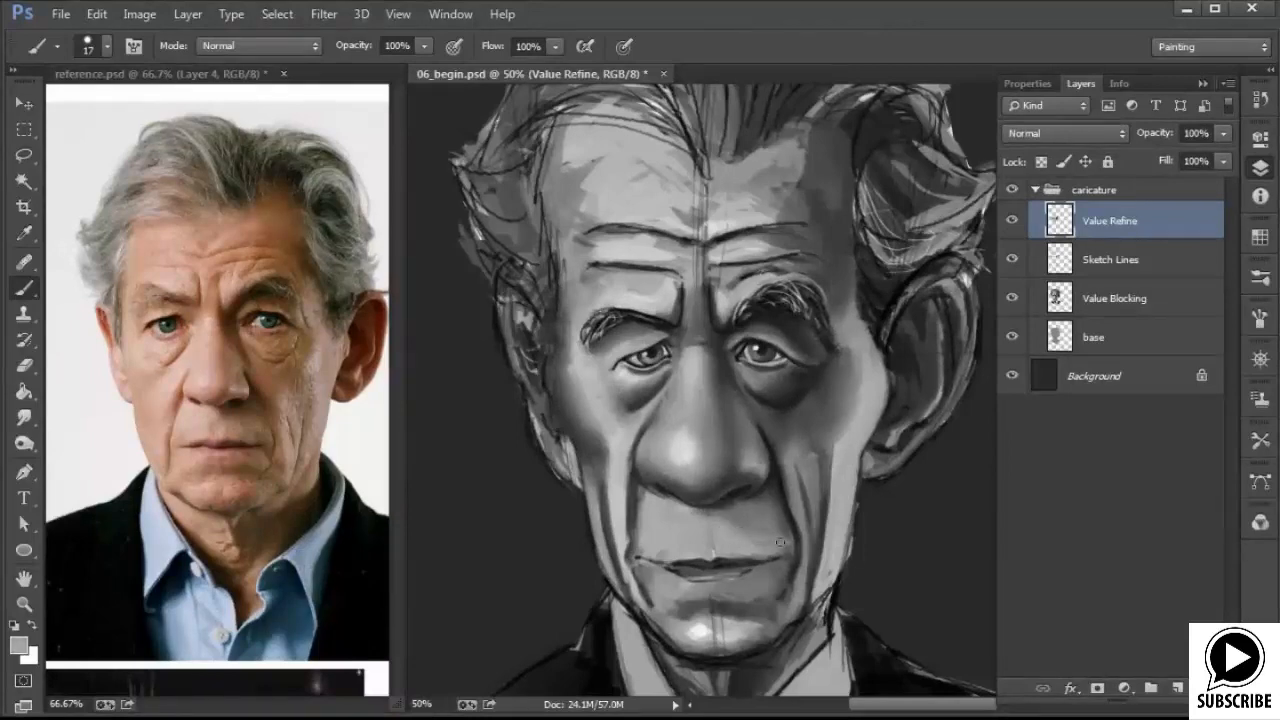
alt+click(718, 548)
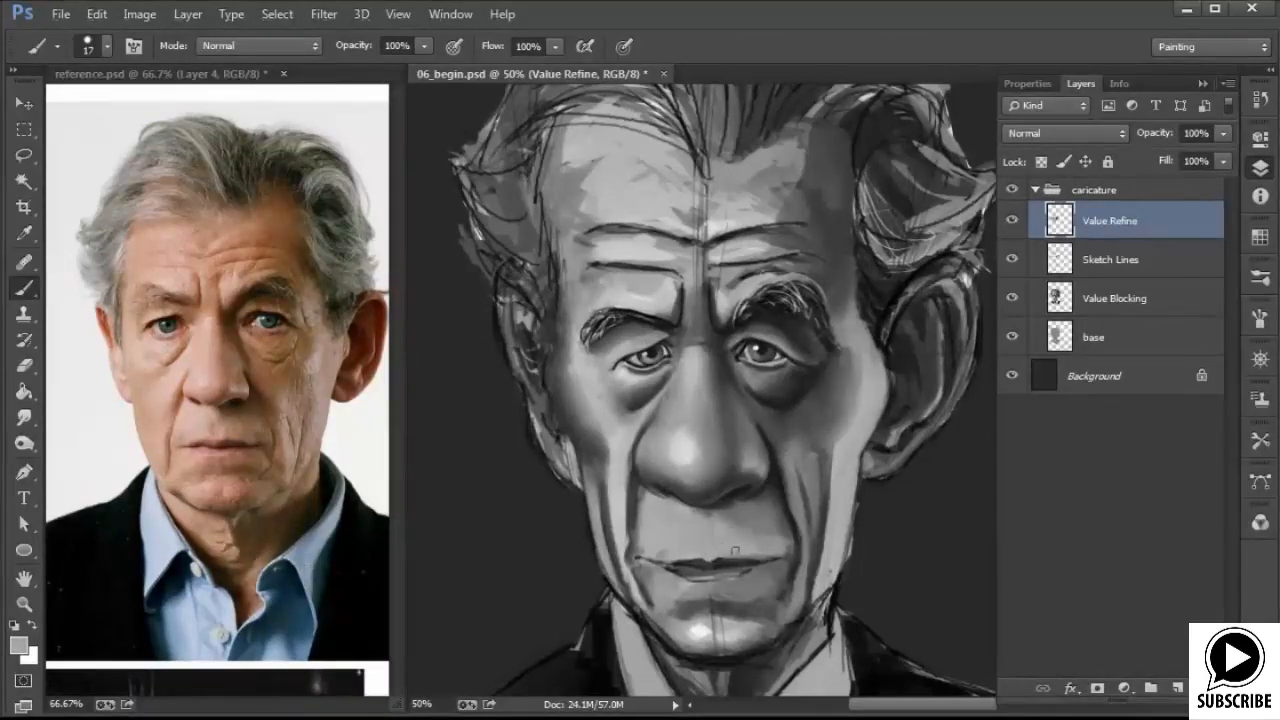
alt+click(648, 553)
right_click(767, 563)
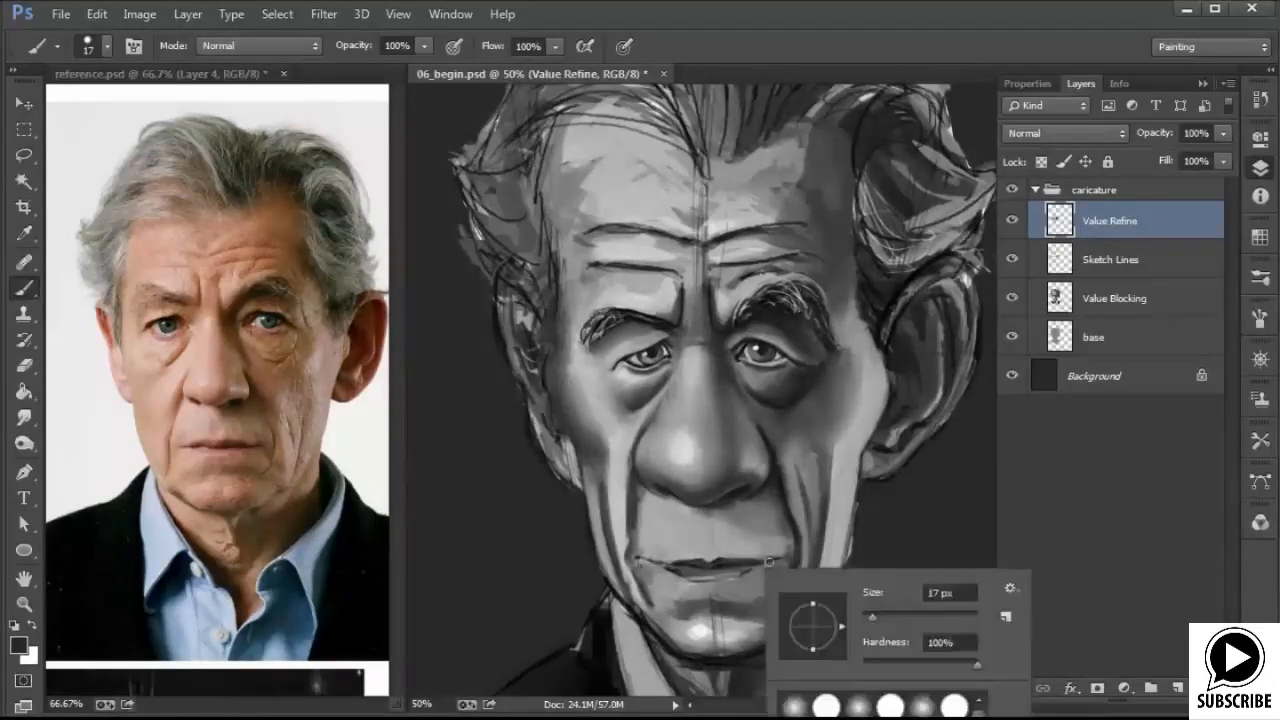
text(5)
key(Return)
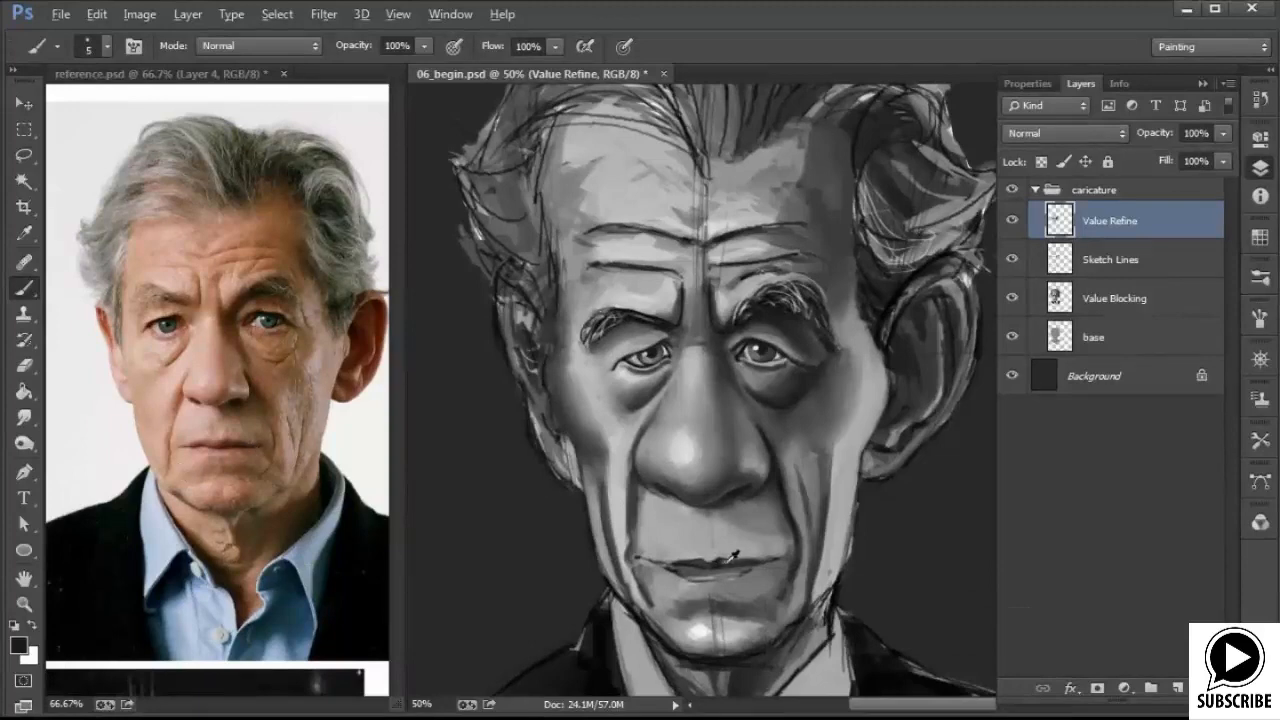
drag(731, 566, 786, 560)
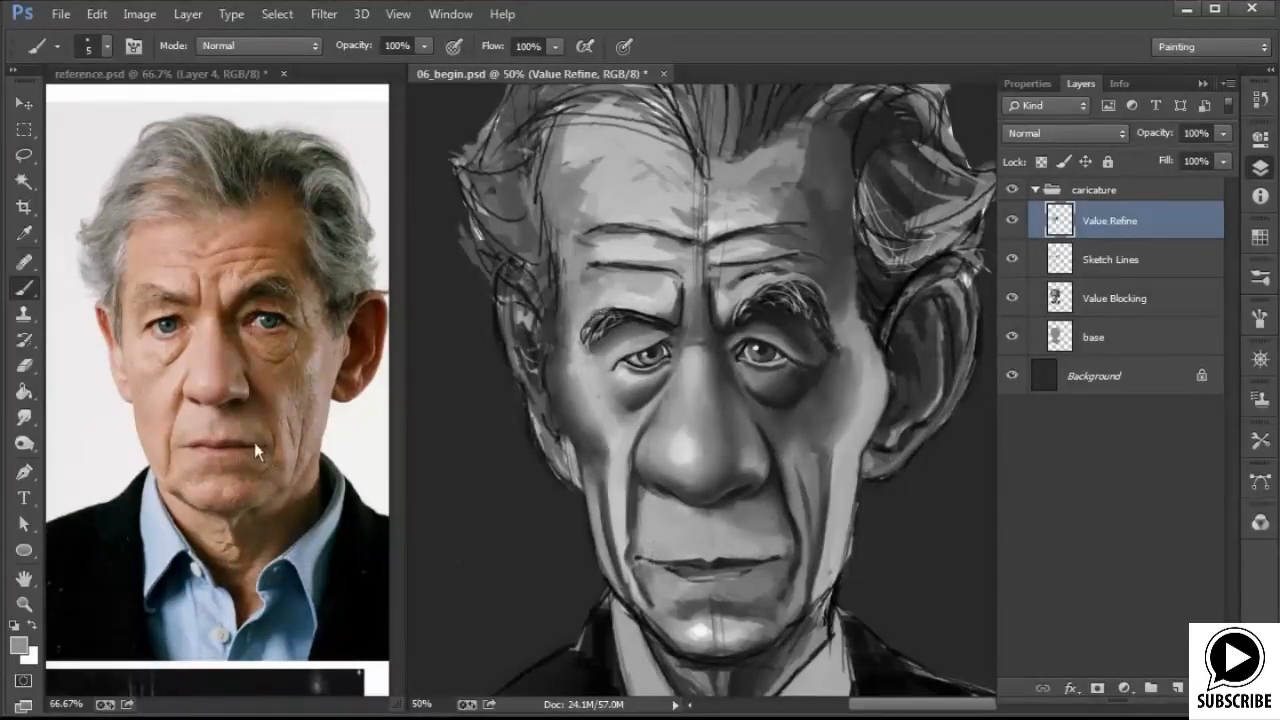
Examine the mouth shapes in the other portraits of reference.psd and return to the caricature
click(208, 574)
scroll(210, 450, down, 10)
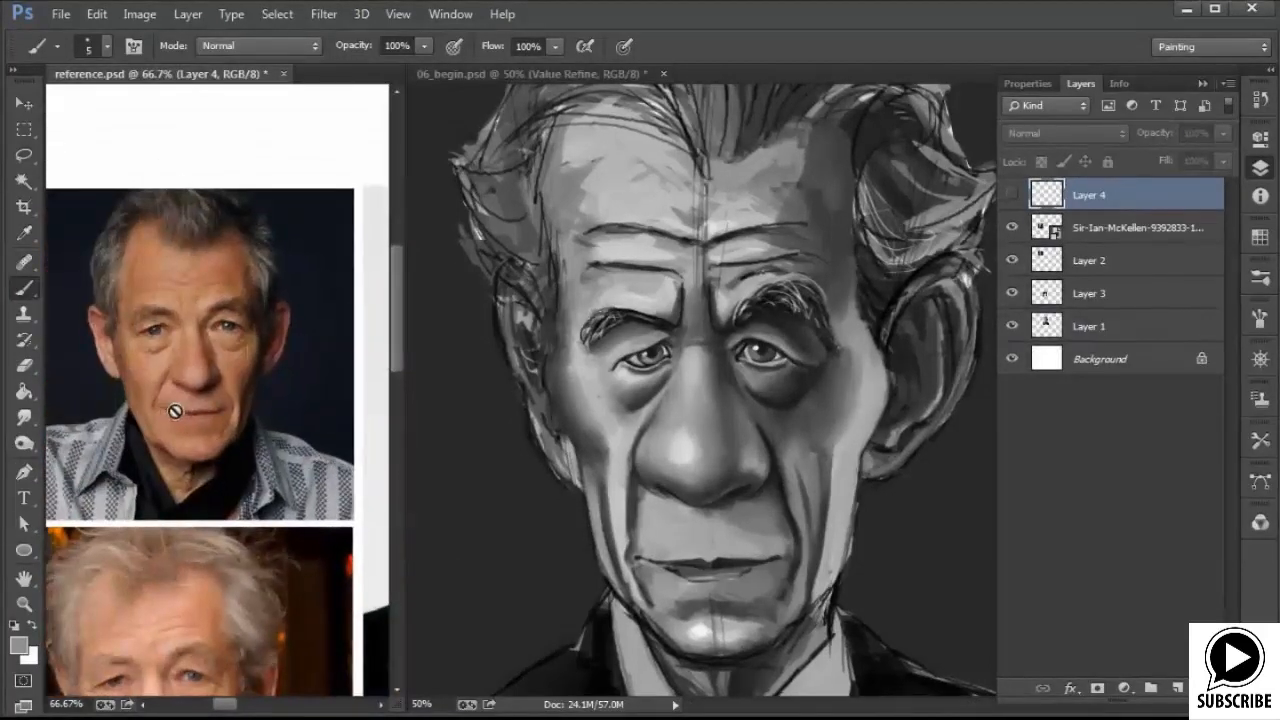
scroll(175, 411, down, 5)
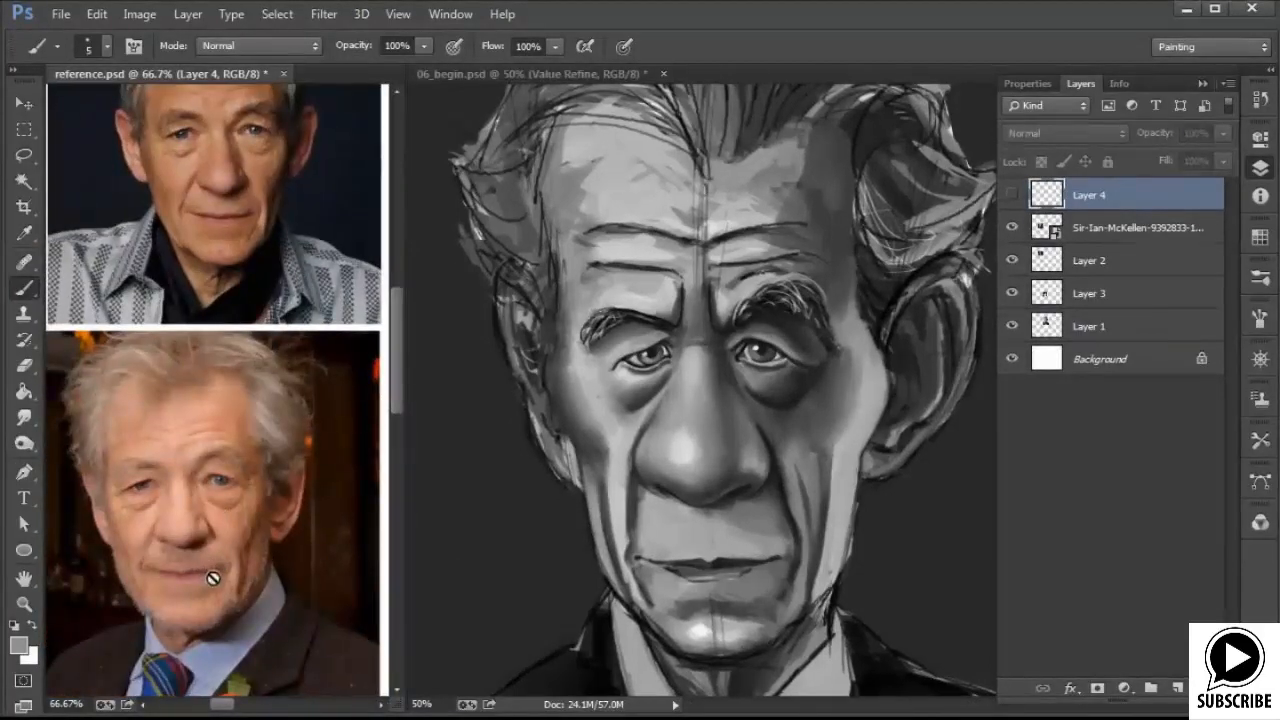
click(762, 560)
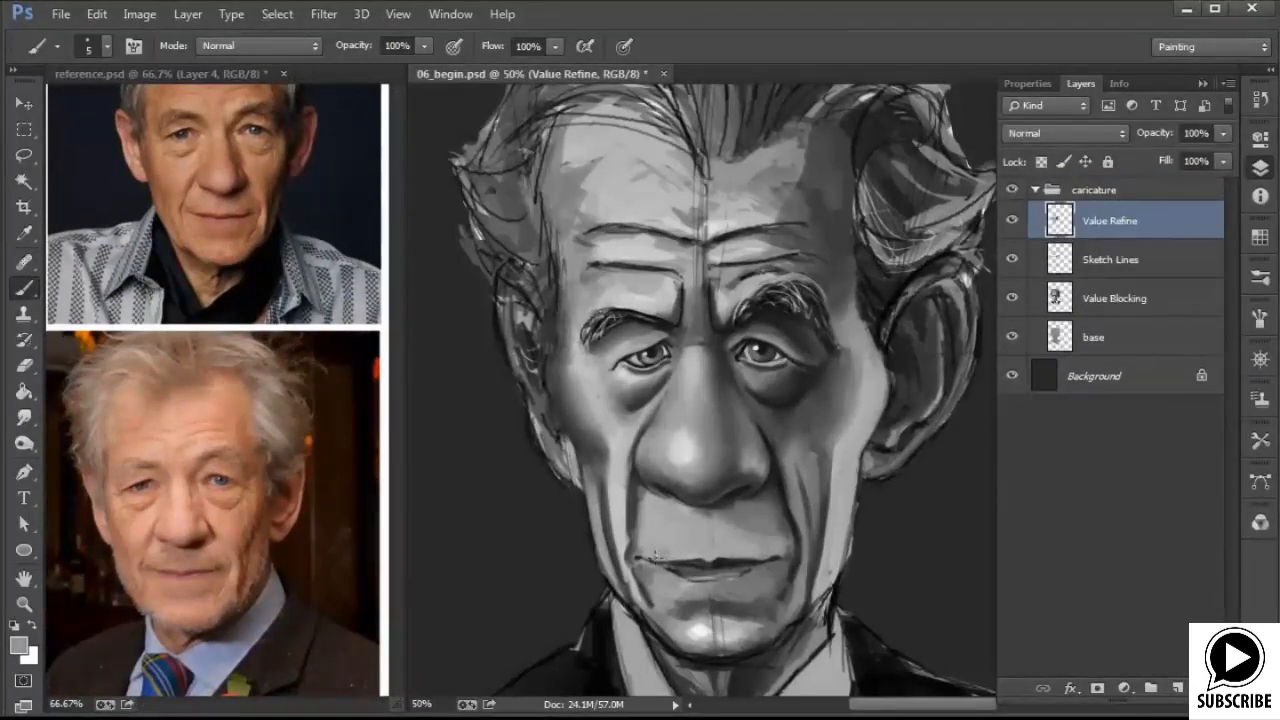
Refine the lower lip's edge beneath the mouth line with fine strokes of sampled dark and light grays
alt+click(700, 567)
drag(683, 573, 711, 578)
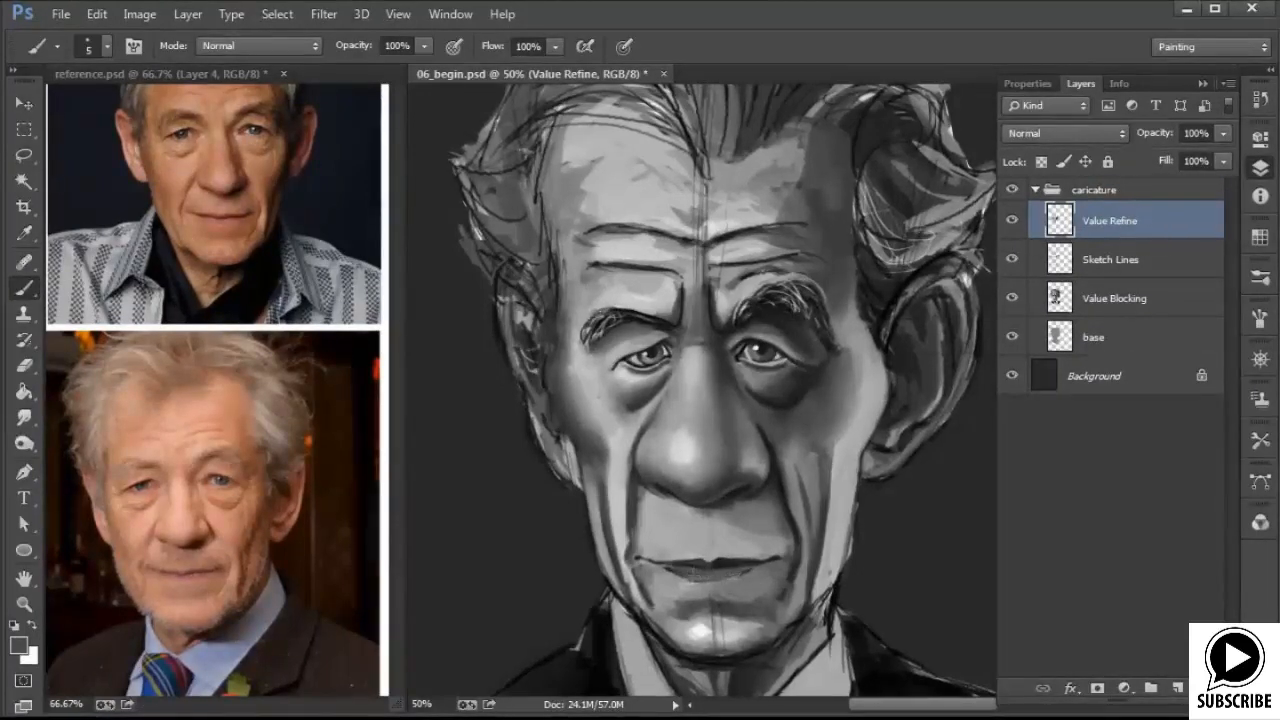
alt+click(722, 544)
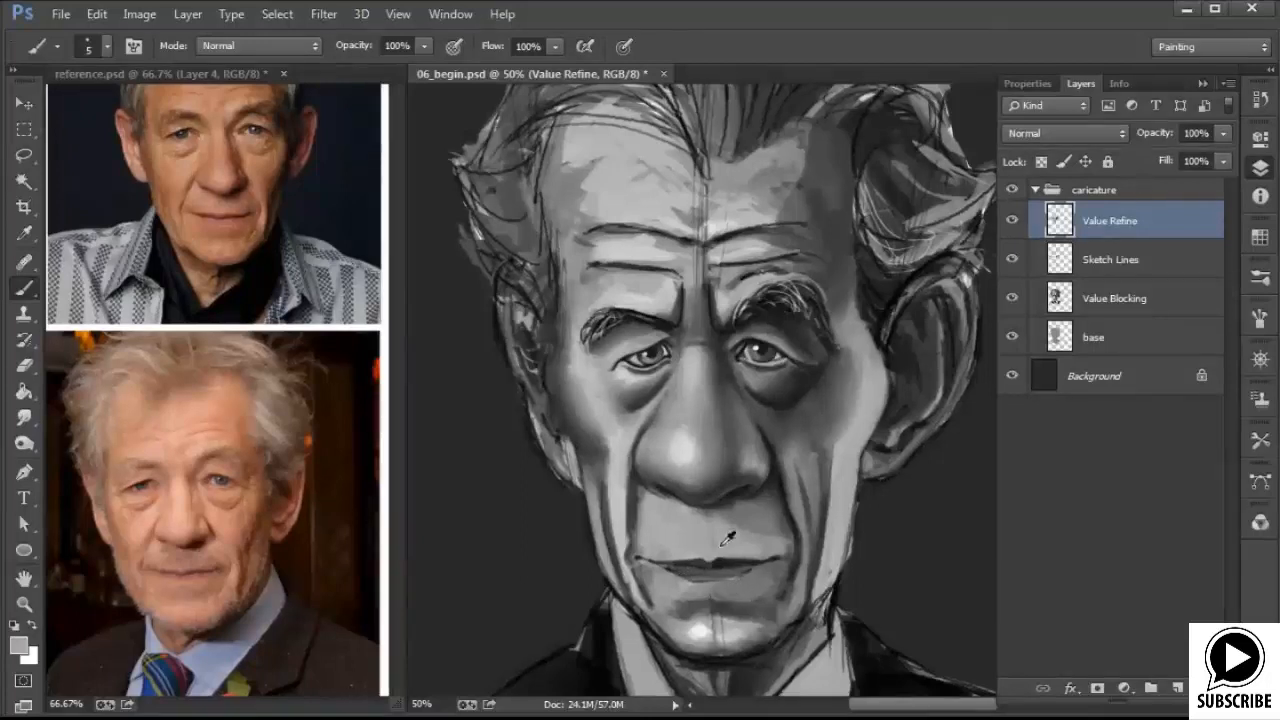
drag(690, 575, 700, 577)
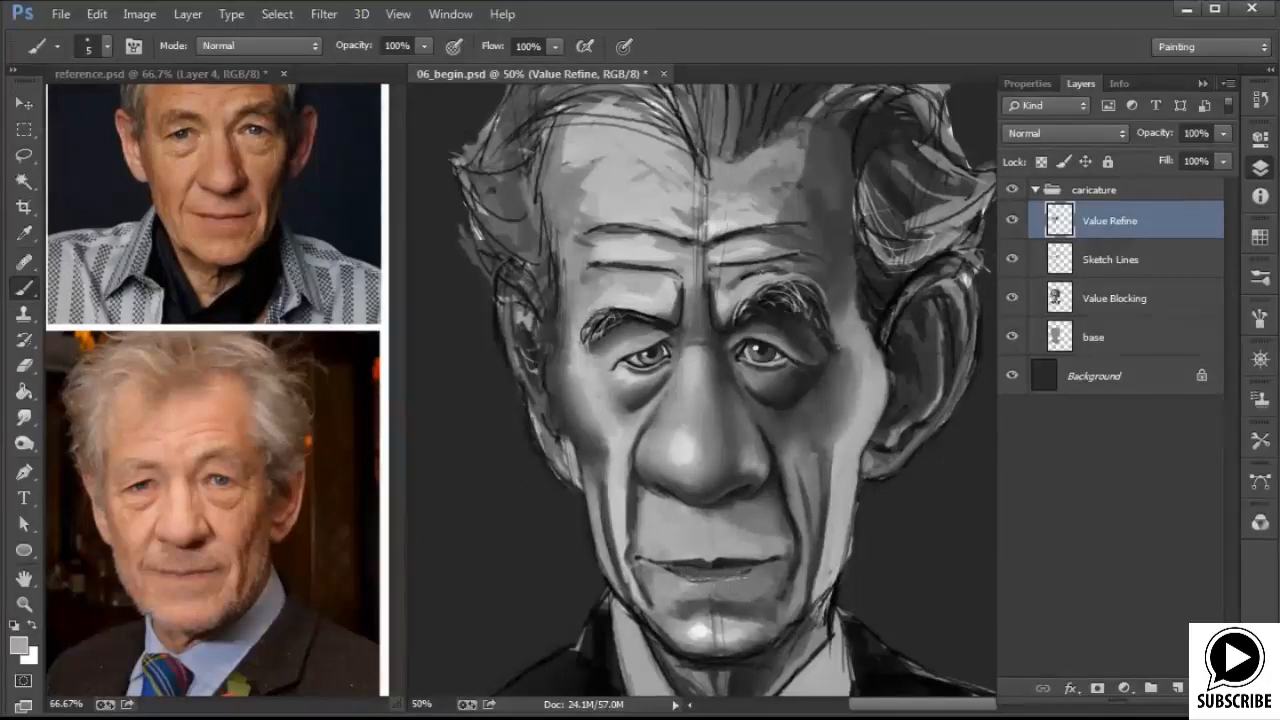
alt+click(705, 604)
Bring the white-background portrait back into view in reference.psd, and shade the area under the caricature's lower lip with a 27 px brush
click(295, 563)
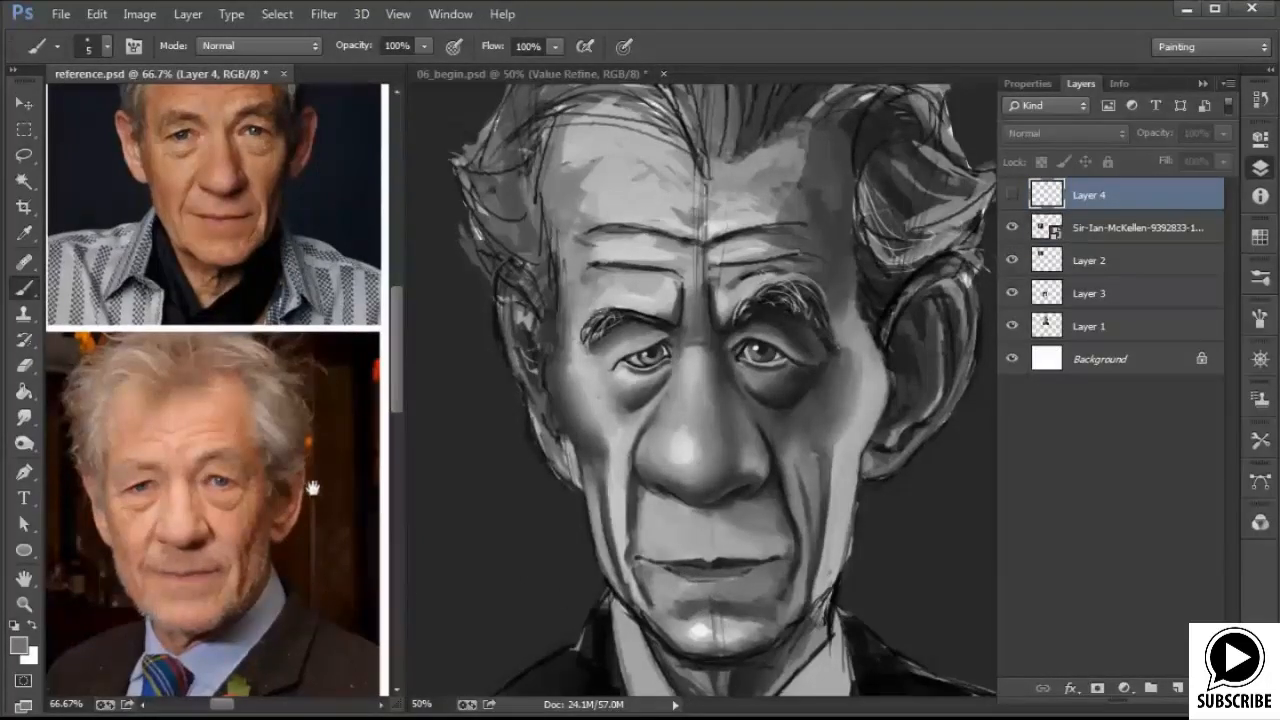
key(ctrl+comma)
drag(224, 480, 204, 470)
alt+click(750, 606)
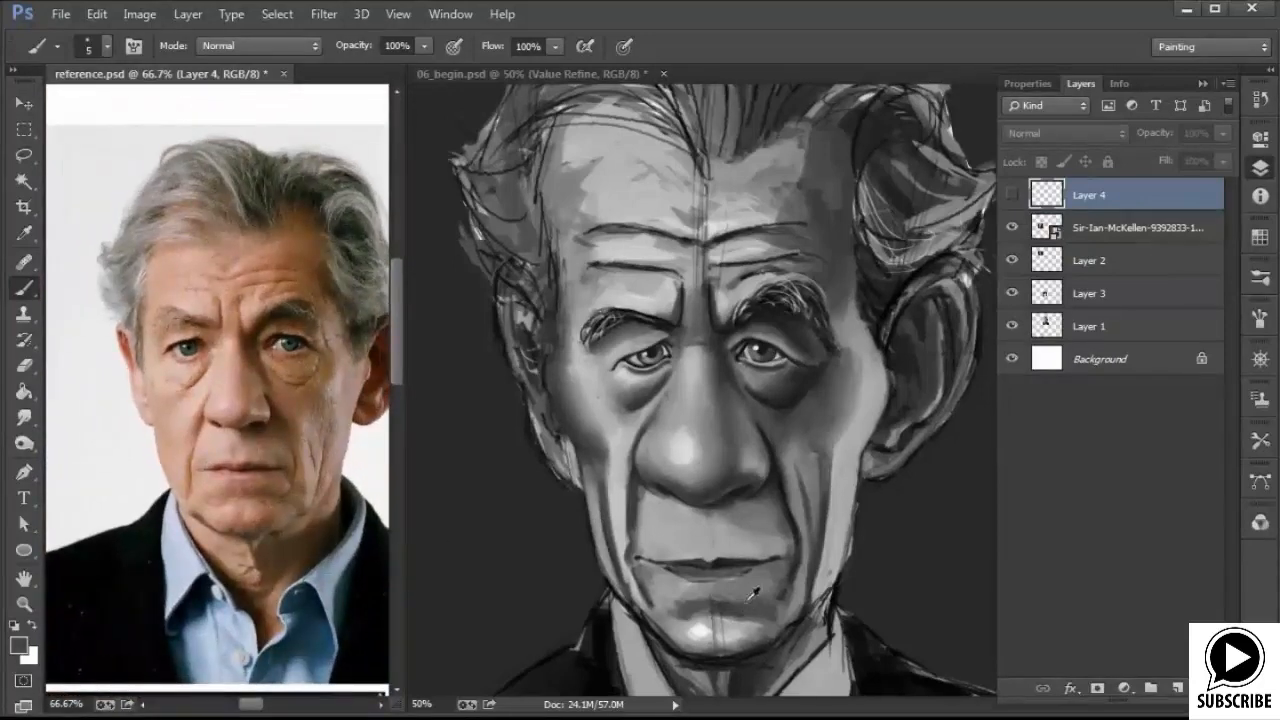
right_click(738, 592)
click(854, 637)
mouse_move(724, 602)
mouse_down()
mouse_move(690, 609)
mouse_move(738, 606)
mouse_move(682, 607)
mouse_move(727, 610)
mouse_move(738, 630)
mouse_move(715, 625)
mouse_move(738, 650)
mouse_move(719, 656)
mouse_move(778, 646)
mouse_move(718, 657)
mouse_move(642, 621)
mouse_move(668, 645)
mouse_move(657, 635)
mouse_up()
Blend the transition from the lower lip to the top of the chin with sampled grays
alt+click(671, 596)
alt+click(707, 600)
alt+click(749, 608)
alt+click(733, 607)
alt+click(739, 594)
alt+click(736, 607)
alt+click(666, 615)
alt+click(748, 606)
Smooth the chin around its highlight and along the lower jaw edge, covering the sketch lines with sampled grays
alt+click(731, 629)
alt+click(735, 629)
alt+click(742, 651)
alt+click(743, 650)
alt+click(639, 598)
alt+click(707, 663)
alt+click(667, 626)
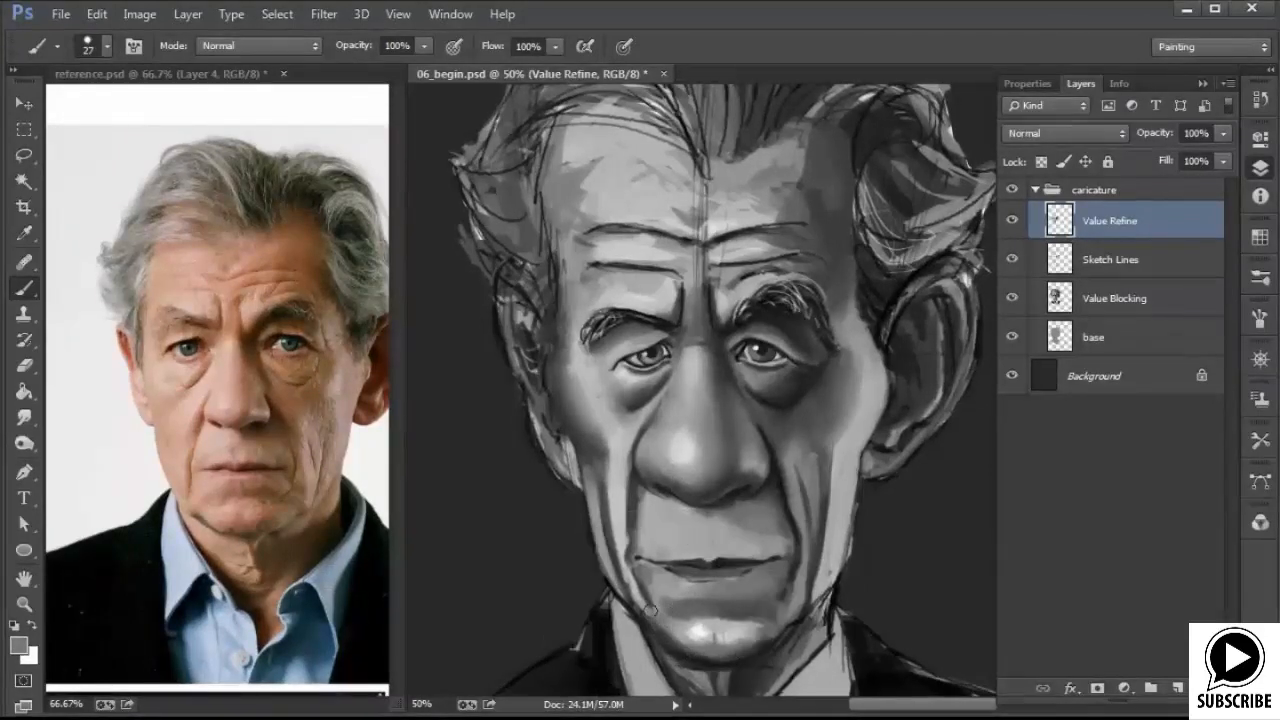
alt+click(693, 640)
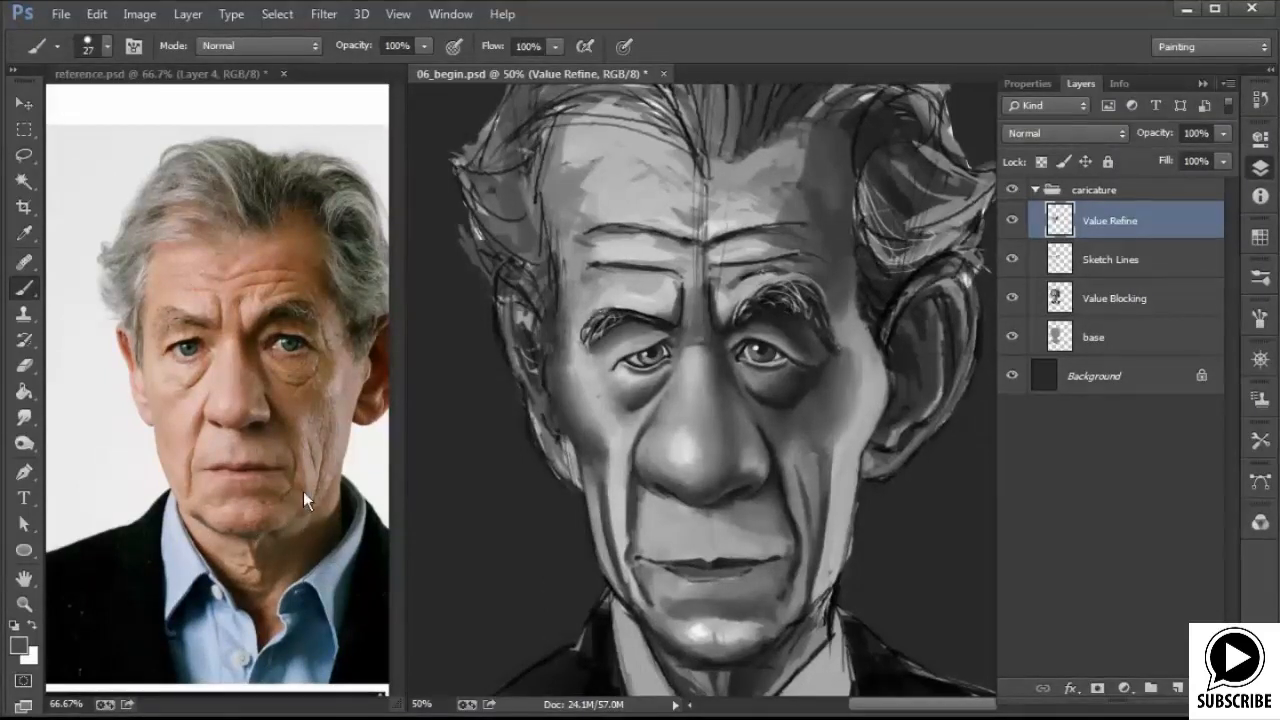
alt+click(740, 656)
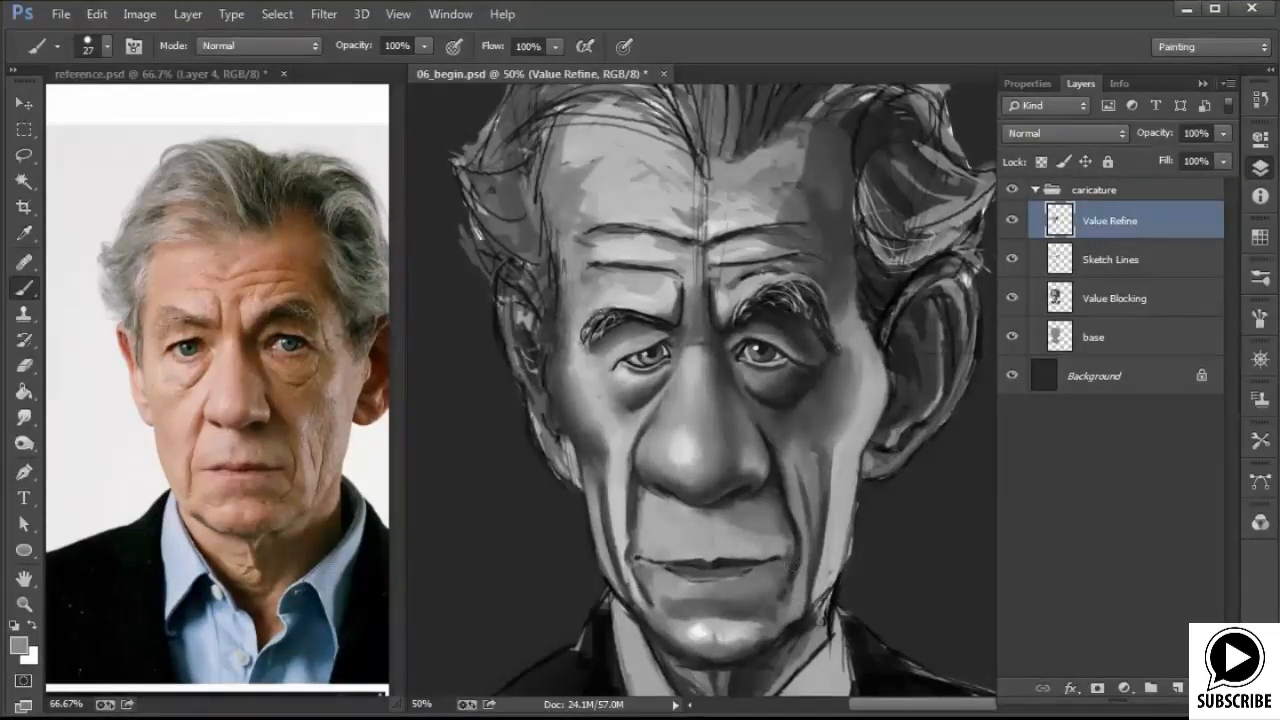
Blend the jaw edge beside the mouth and the sides of the chin highlight with sampled grays
alt+click(645, 592)
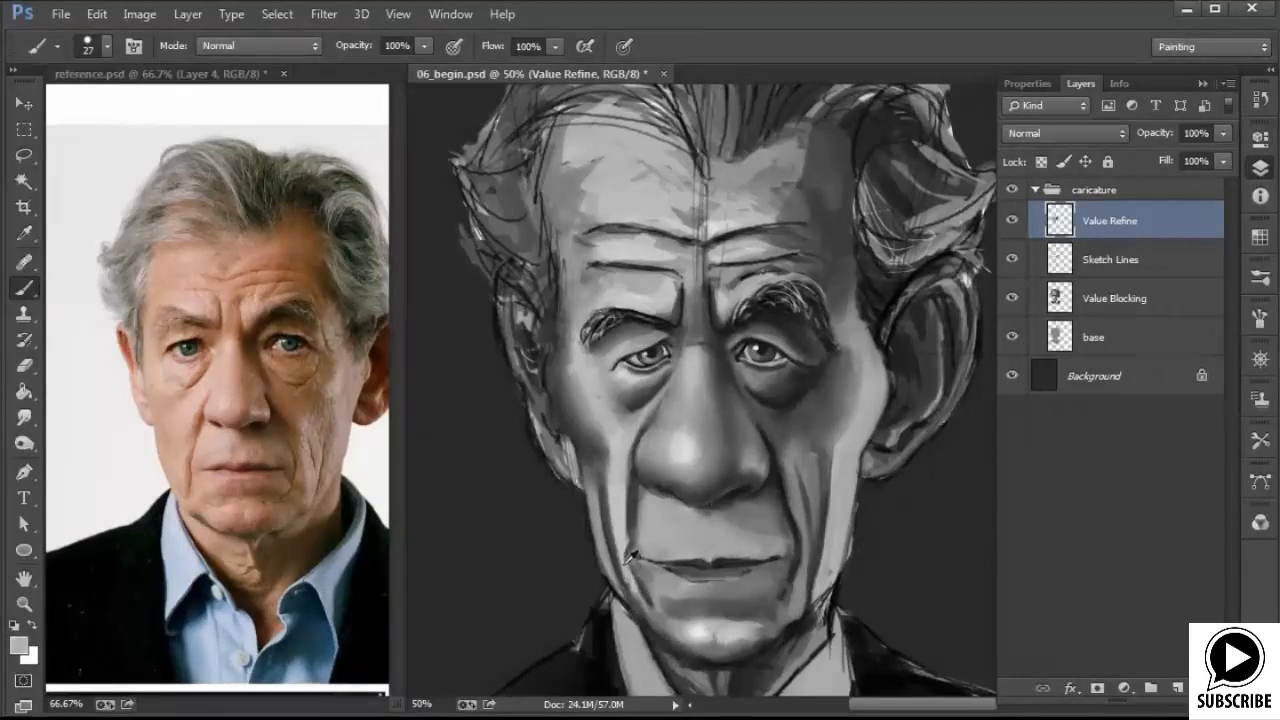
alt+click(638, 612)
alt+click(772, 645)
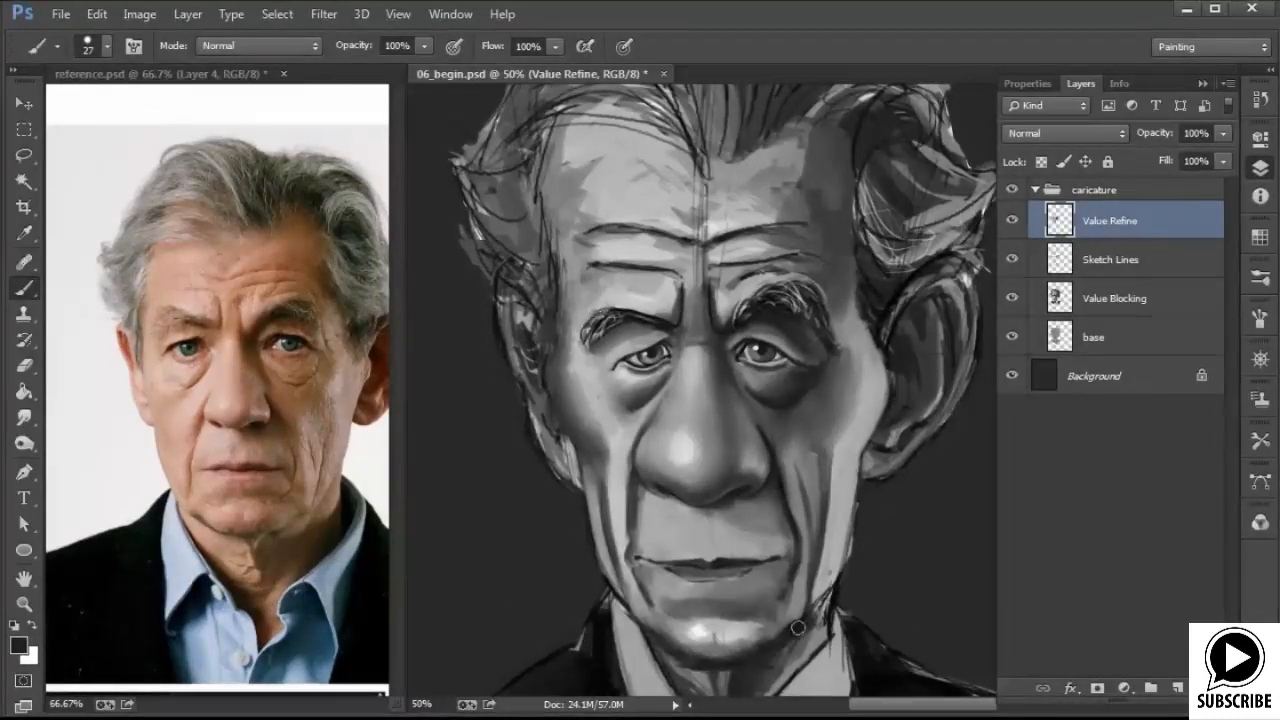
drag(631, 610, 679, 655)
alt+click(672, 631)
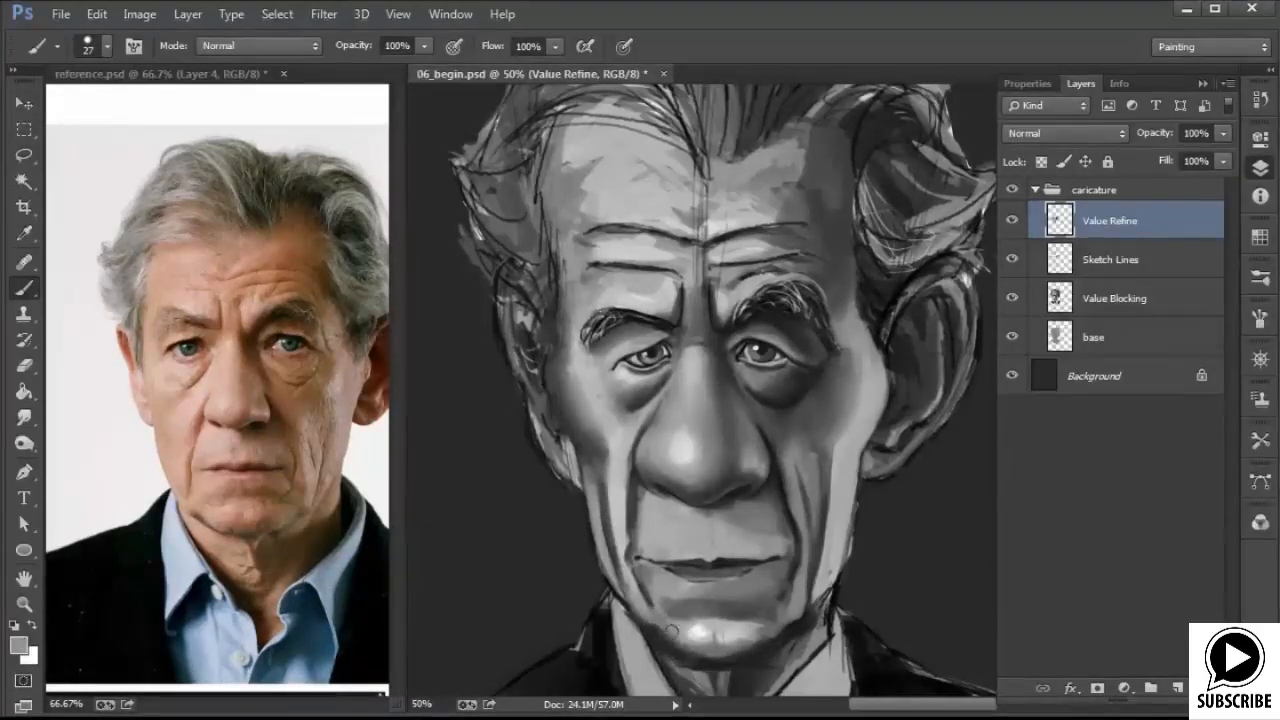
alt+click(686, 623)
alt+click(748, 631)
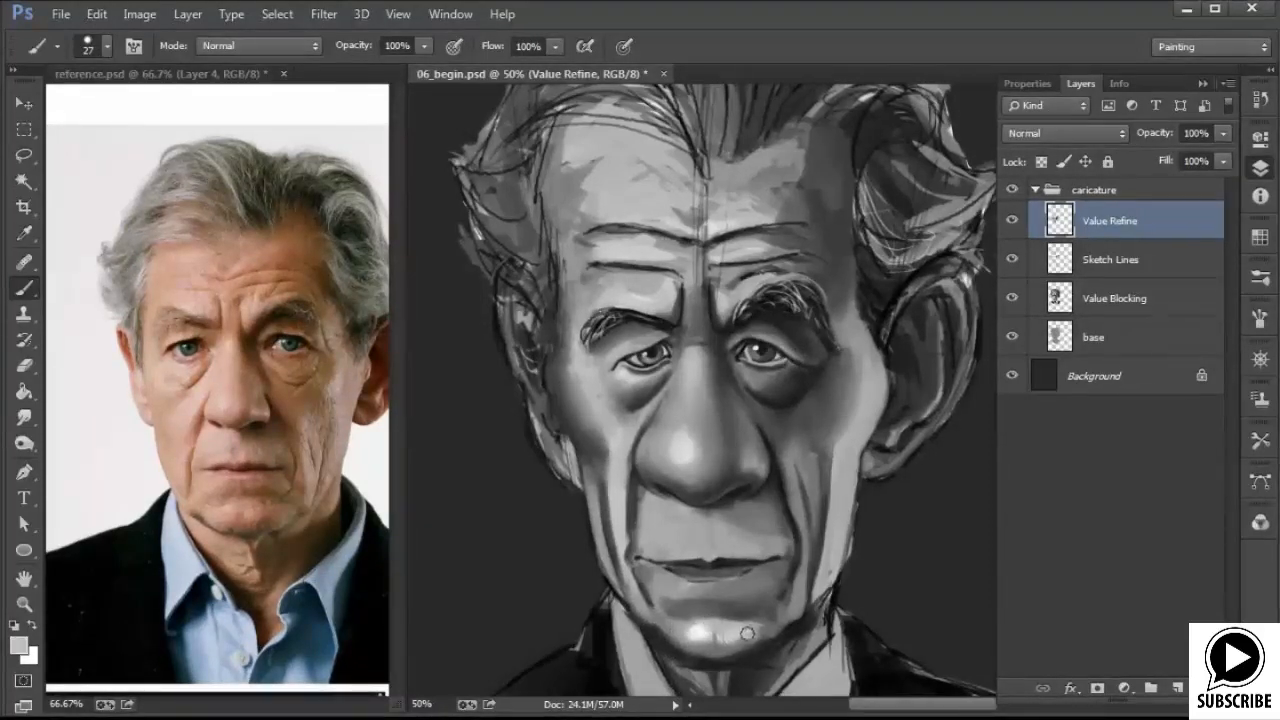
Smooth the long cheek fold on the shaded side and cover the sketch line along the outer cheek down to the jaw
alt+click(823, 472)
alt+click(828, 525)
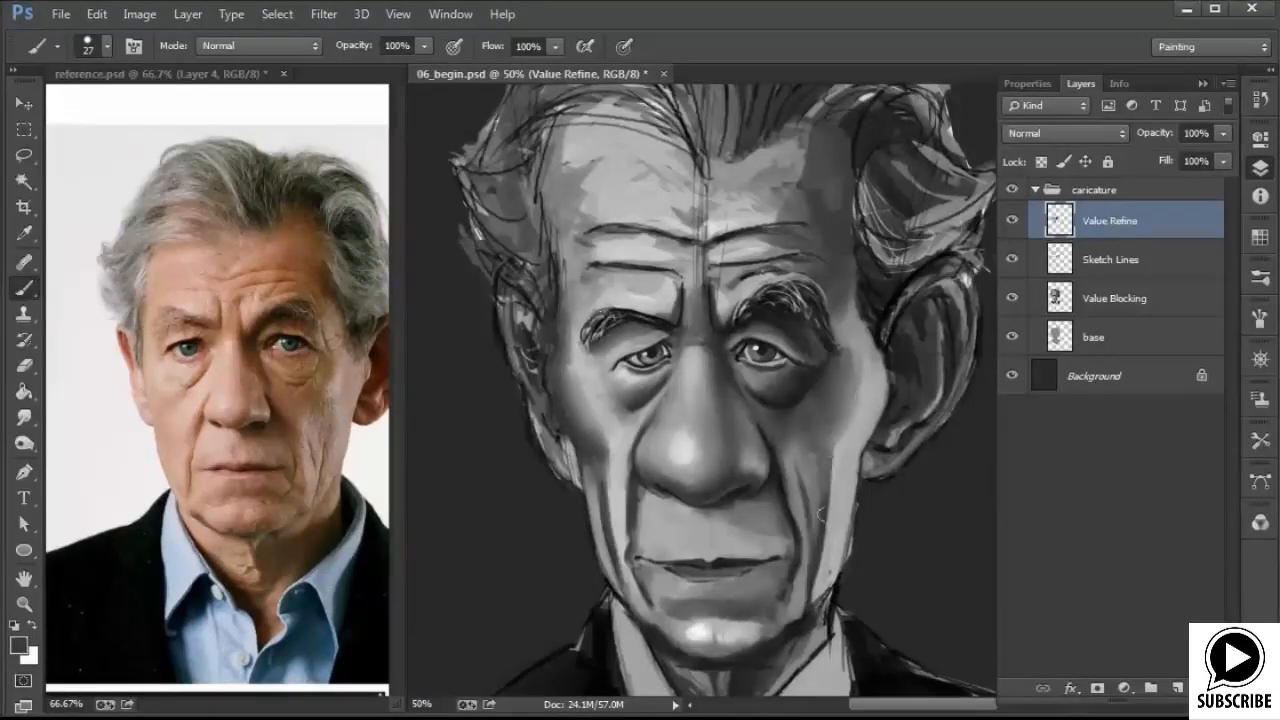
alt+click(822, 472)
alt+click(832, 456)
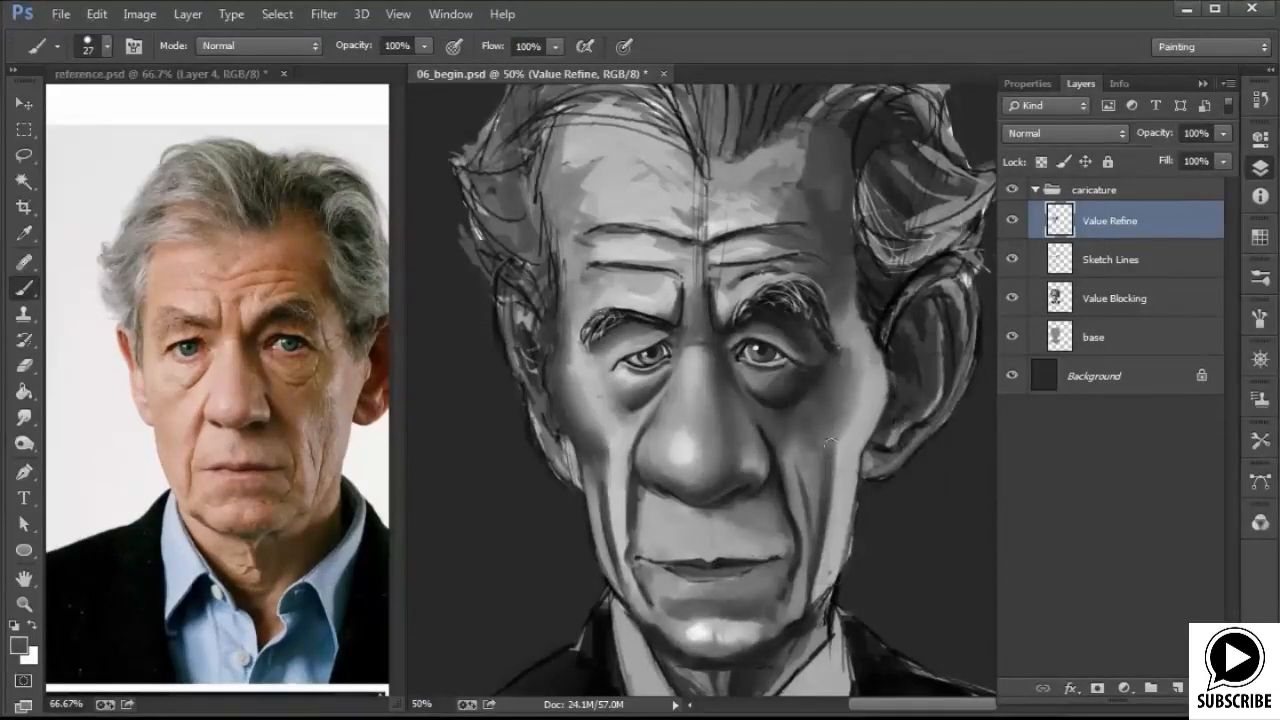
alt+click(850, 511)
mouse_move(858, 436)
mouse_down()
mouse_move(842, 552)
mouse_move(812, 620)
mouse_up()
alt+click(804, 626)
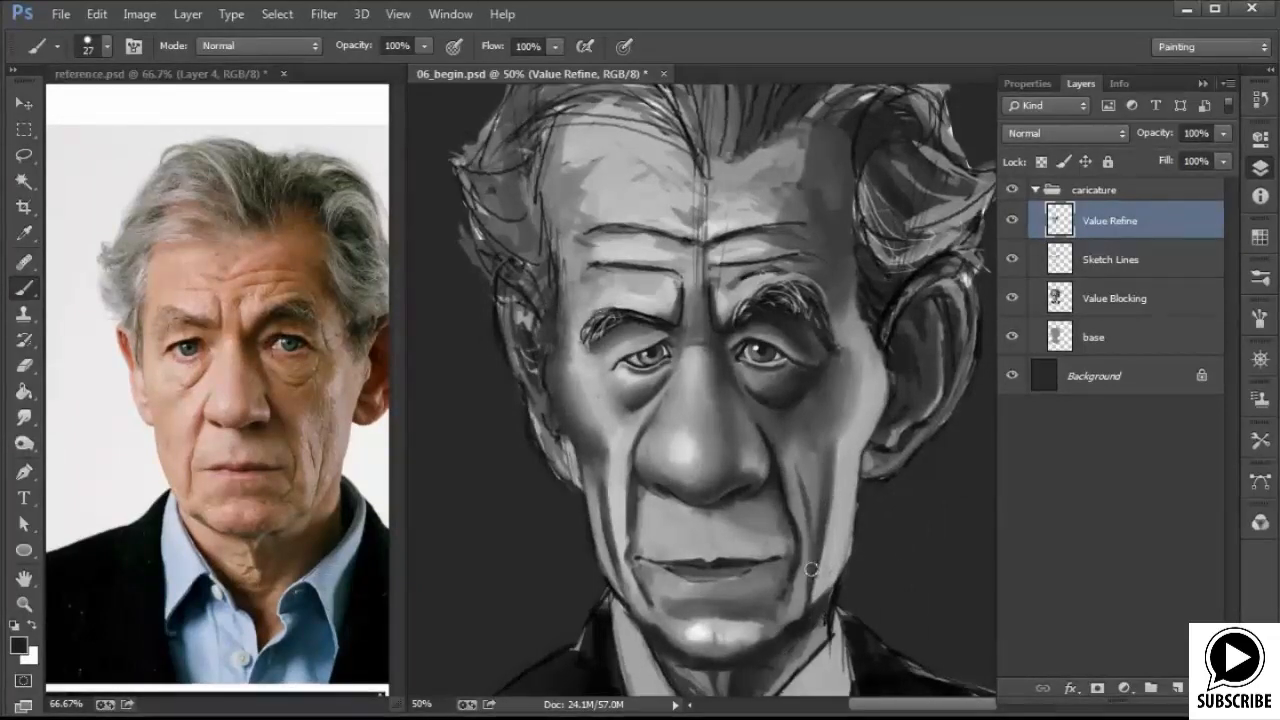
View the whole caricature and compare it with the Value Refine layer hidden and shown
key(ctrl+minus)
drag(883, 598, 763, 623)
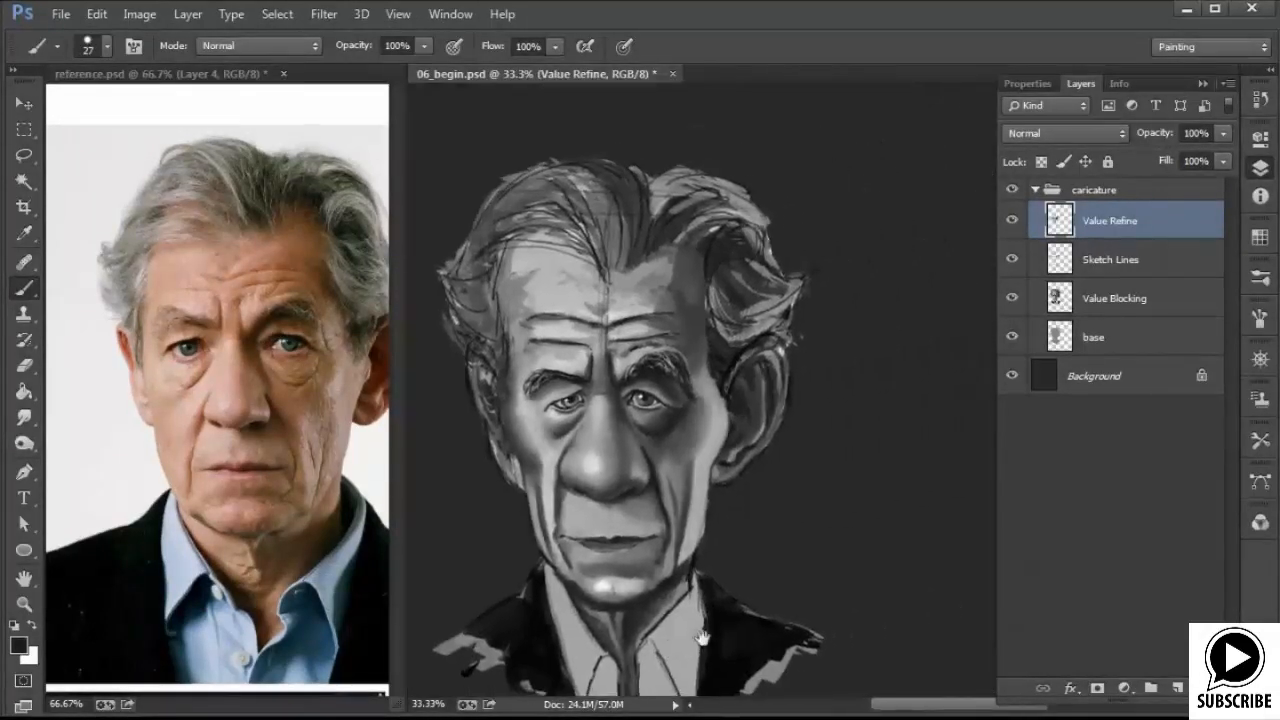
click(1012, 221)
click(1012, 221)
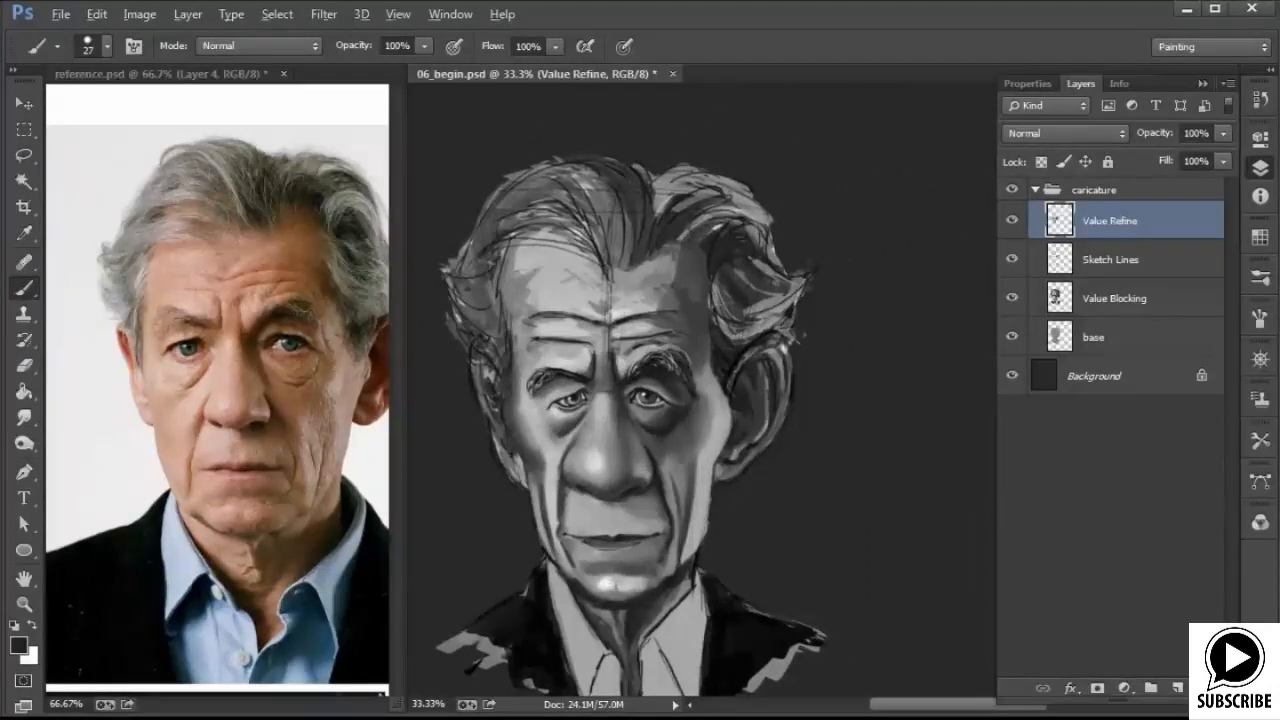
Blend the nose-to-mouth fold on the lit side of the face with sampled dark and light grays
alt+click(548, 487)
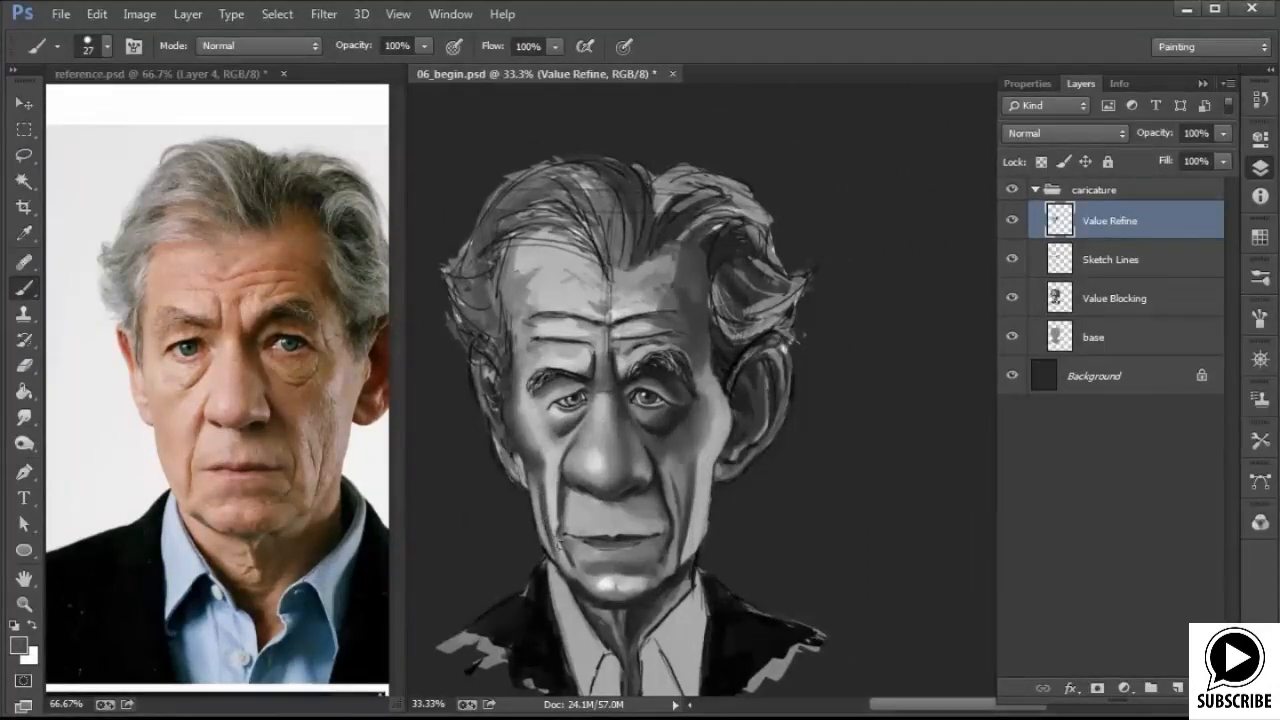
alt+click(574, 510)
alt+click(653, 485)
alt+click(562, 483)
alt+click(568, 504)
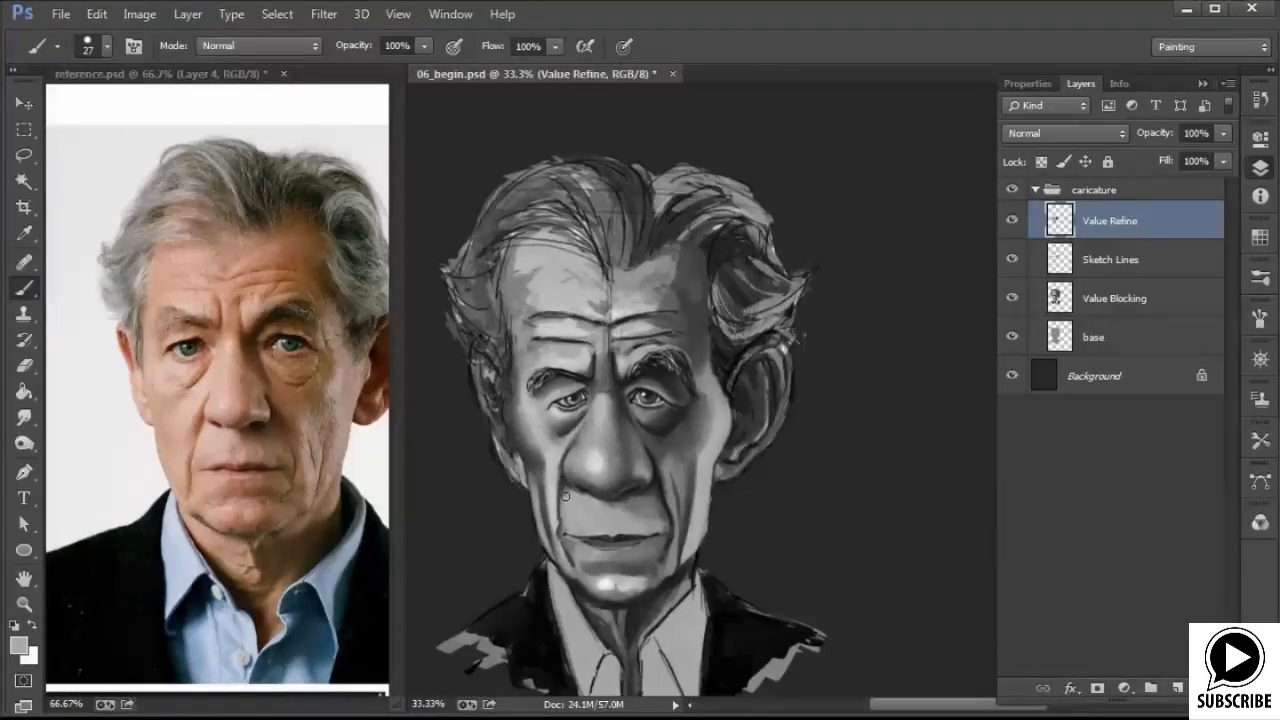
alt+click(566, 509)
Darken the crease beside the nostril on the lit side with an 8 px brush and a sampled dark gray
right_click(652, 484)
click(752, 527)
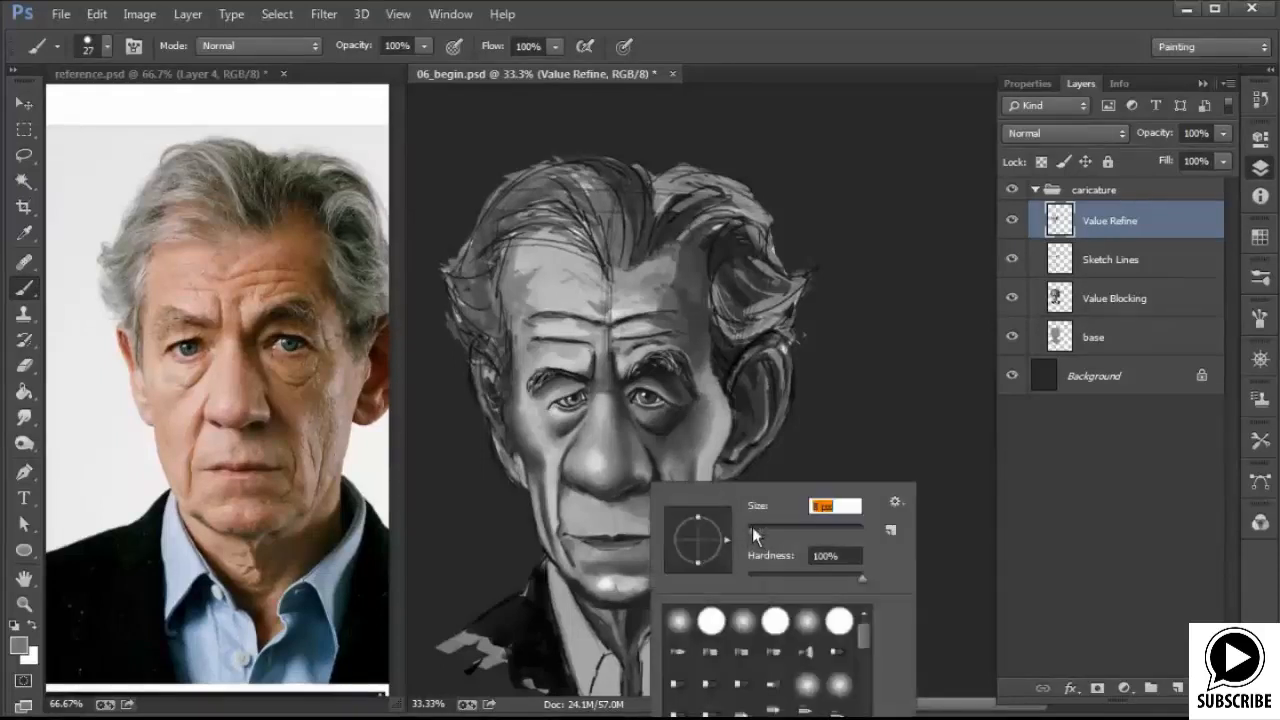
alt+click(667, 460)
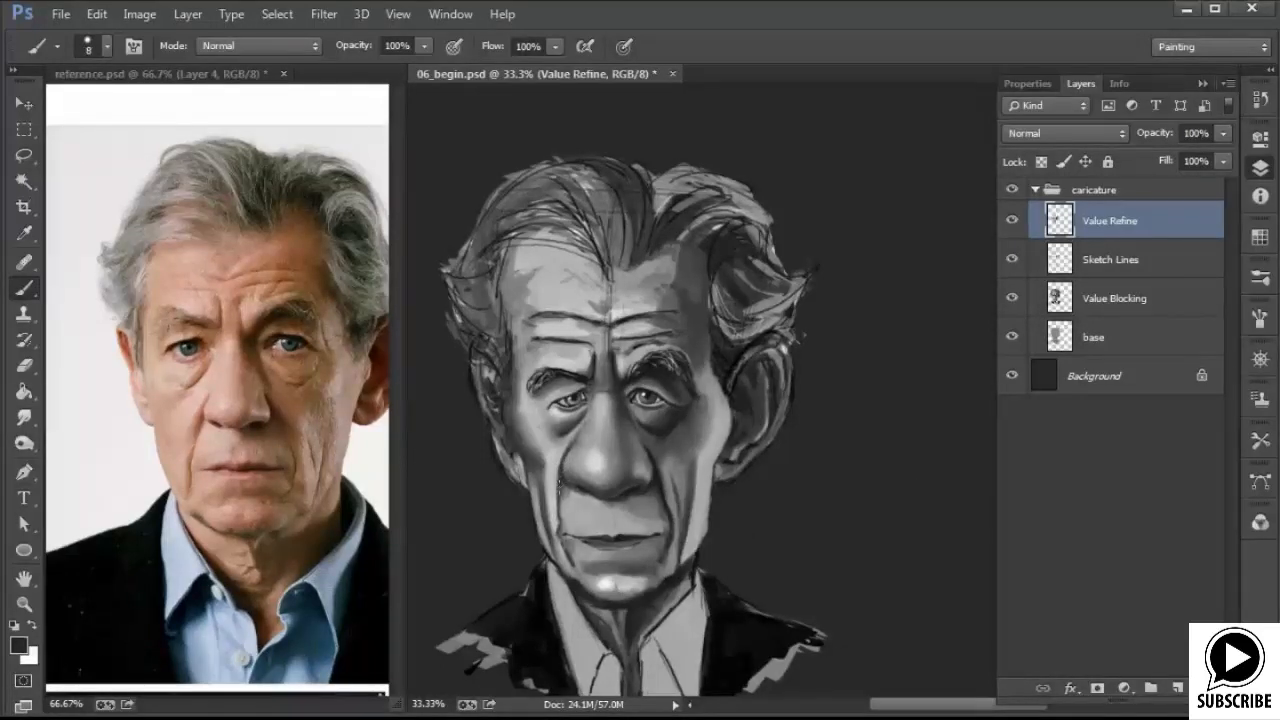
drag(559, 484, 560, 507)
Shade the outer edge of the lit cheek and the bag under the shaded eye with a 17 px brush
right_click(536, 404)
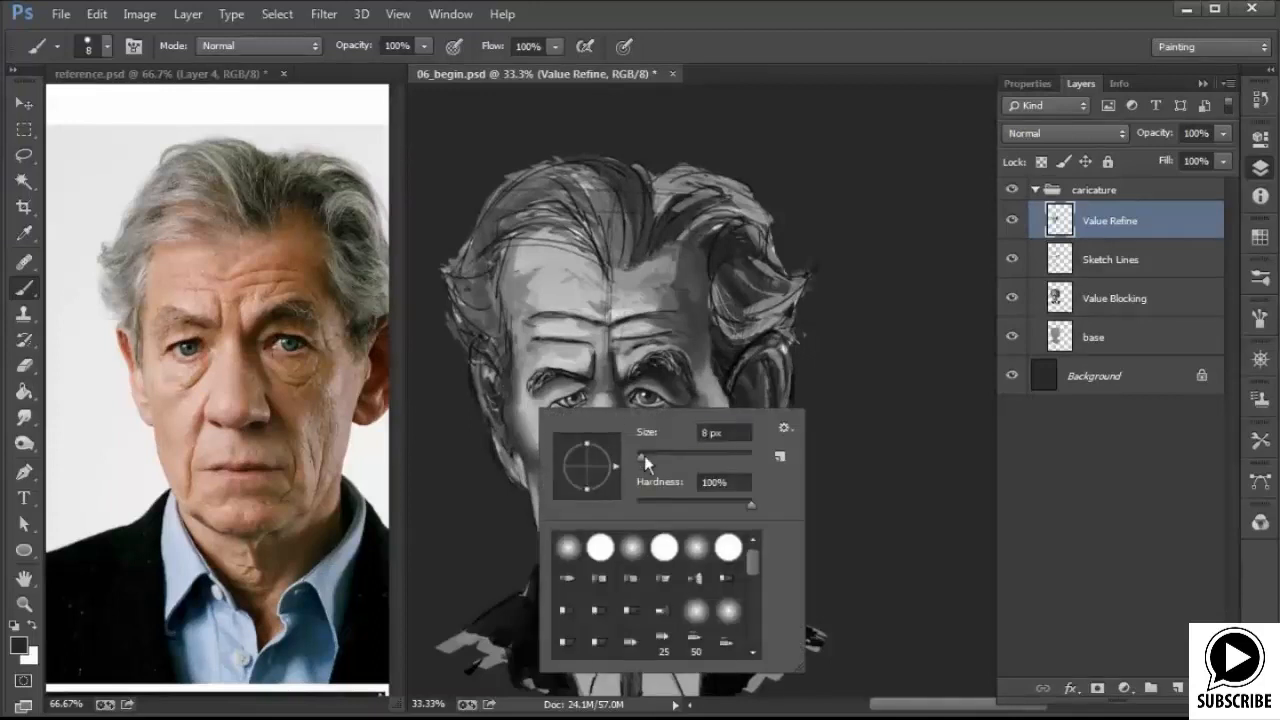
drag(643, 457, 647, 457)
drag(508, 431, 528, 461)
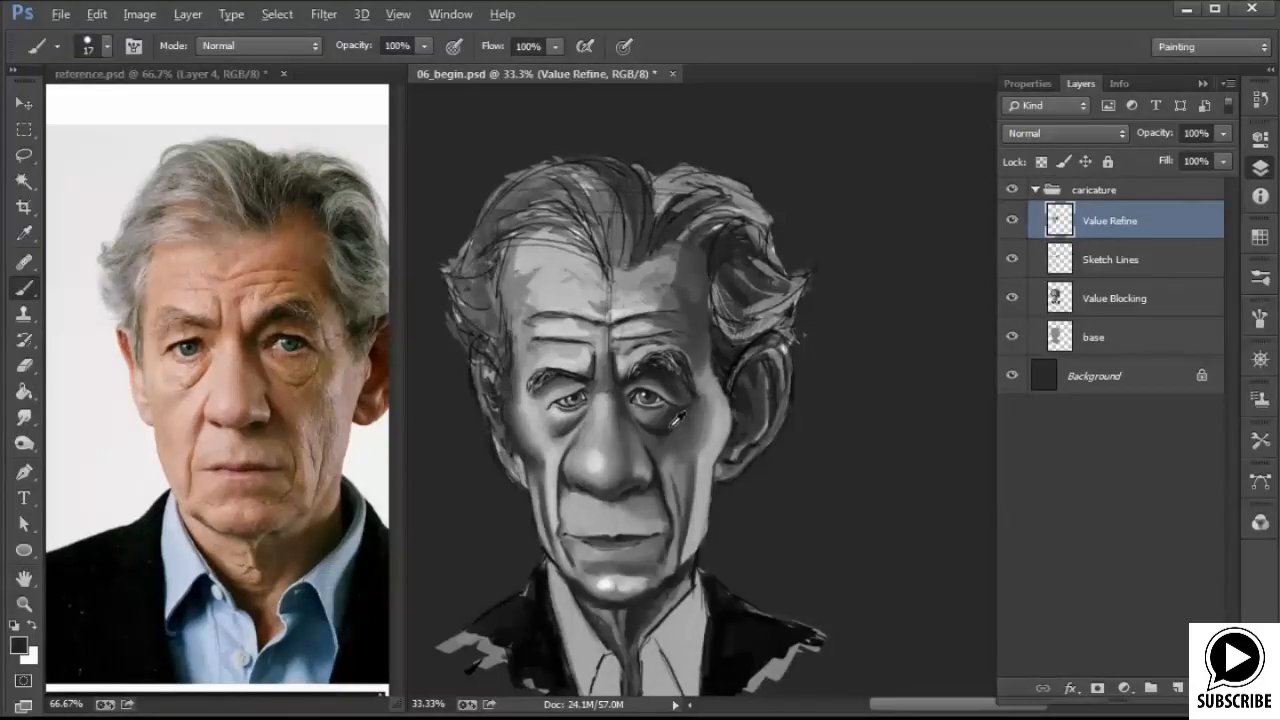
drag(674, 418, 666, 427)
alt+click(678, 390)
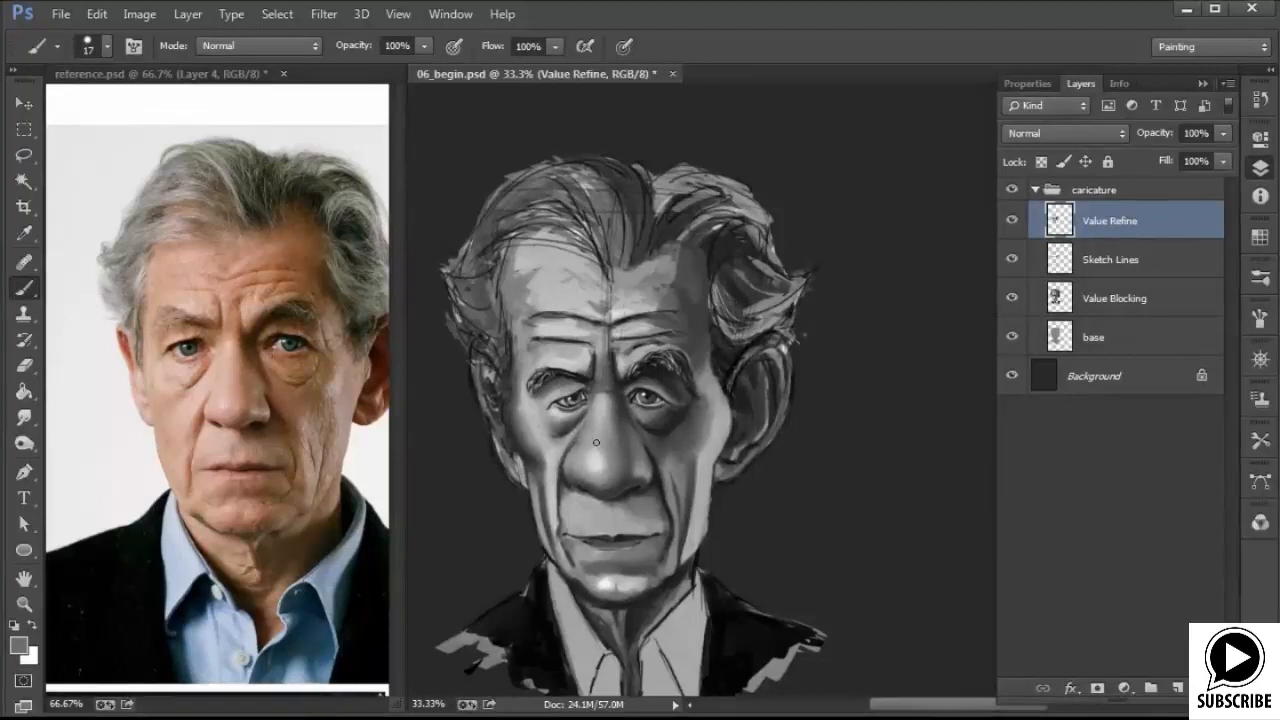
Darken the inner end of the lit-side eyebrow and touch up the temple beside the eye with a sampled dark gray
alt+click(650, 452)
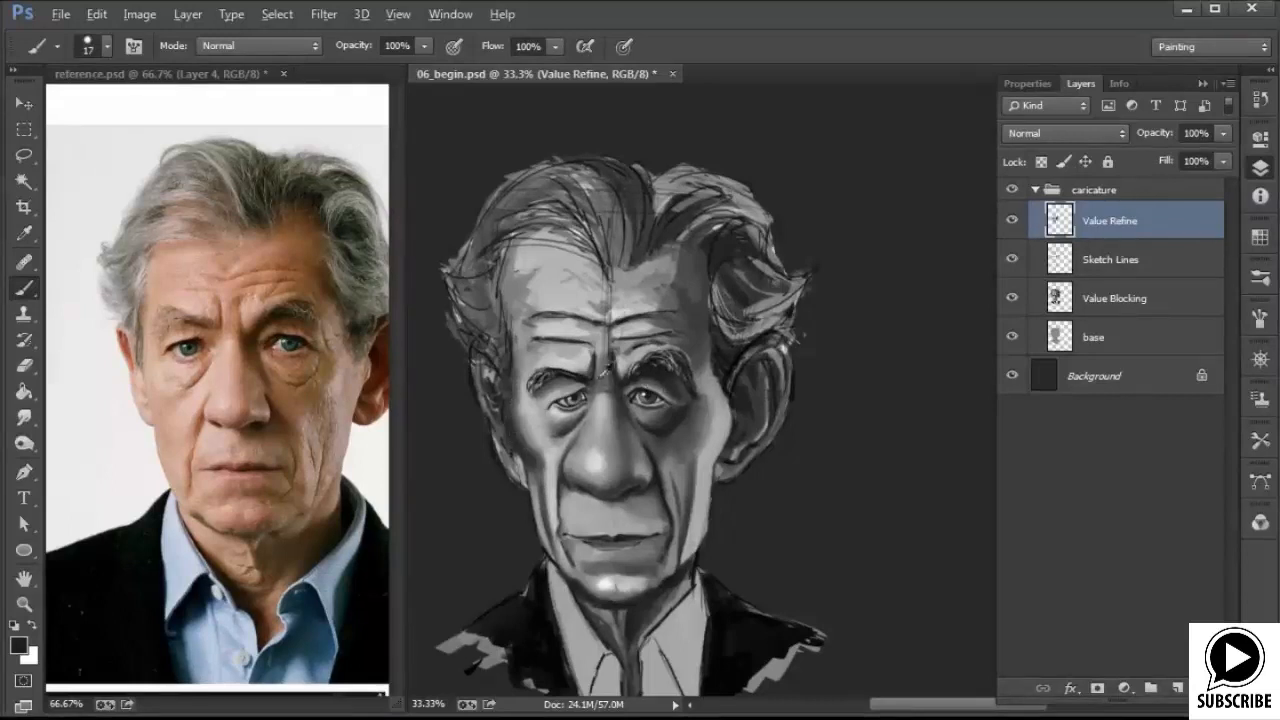
drag(590, 363, 570, 369)
click(520, 400)
Refine the light areas of both cheeks with sampled grays
alt+click(530, 453)
alt+click(706, 452)
alt+click(696, 507)
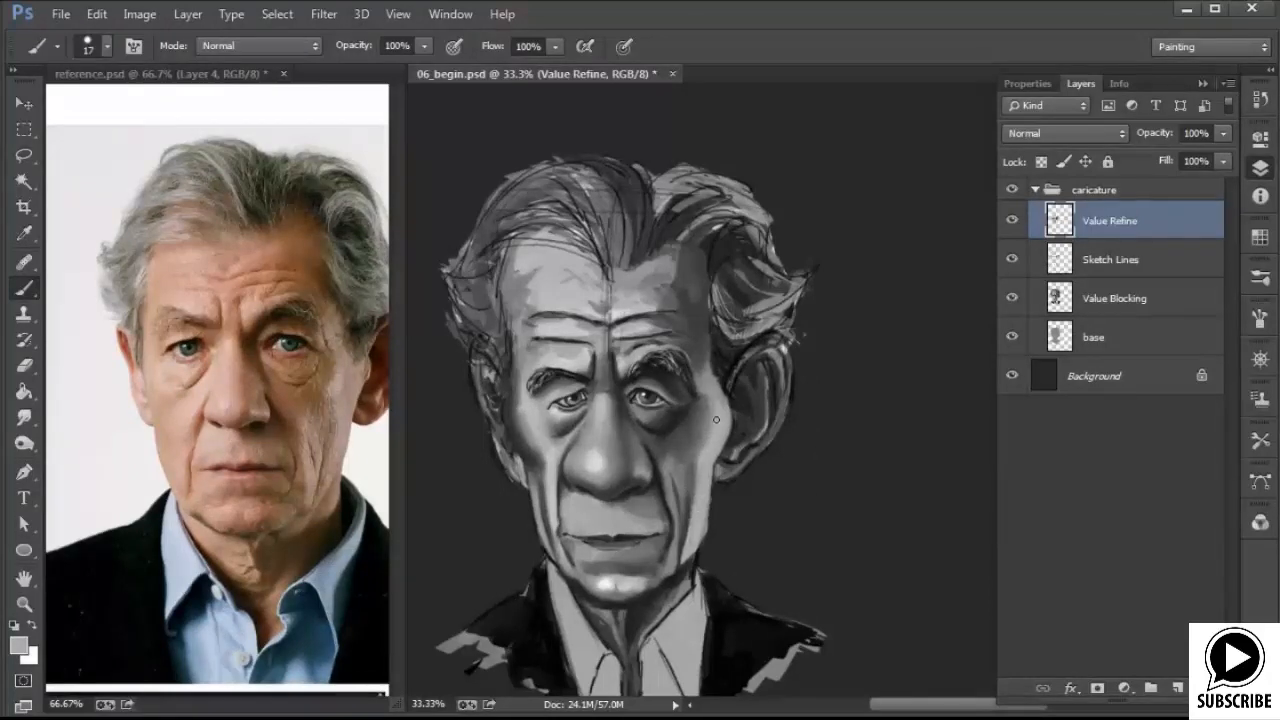
Refine the creases between the eyebrows at the top of the nose with sampled grays
alt+click(600, 368)
alt+click(600, 348)
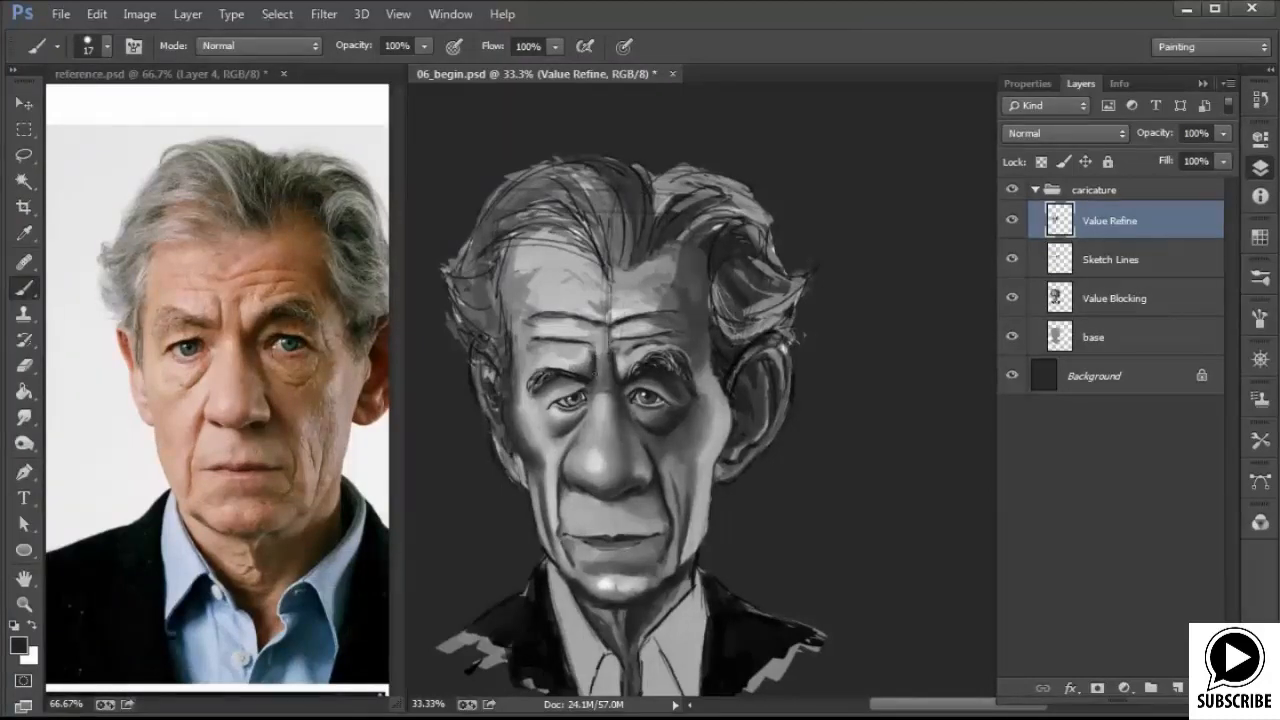
alt+click(598, 356)
Soften the shading along the outer edge of the lit cheek with a 36 px brush and sampled grays
alt+click(540, 428)
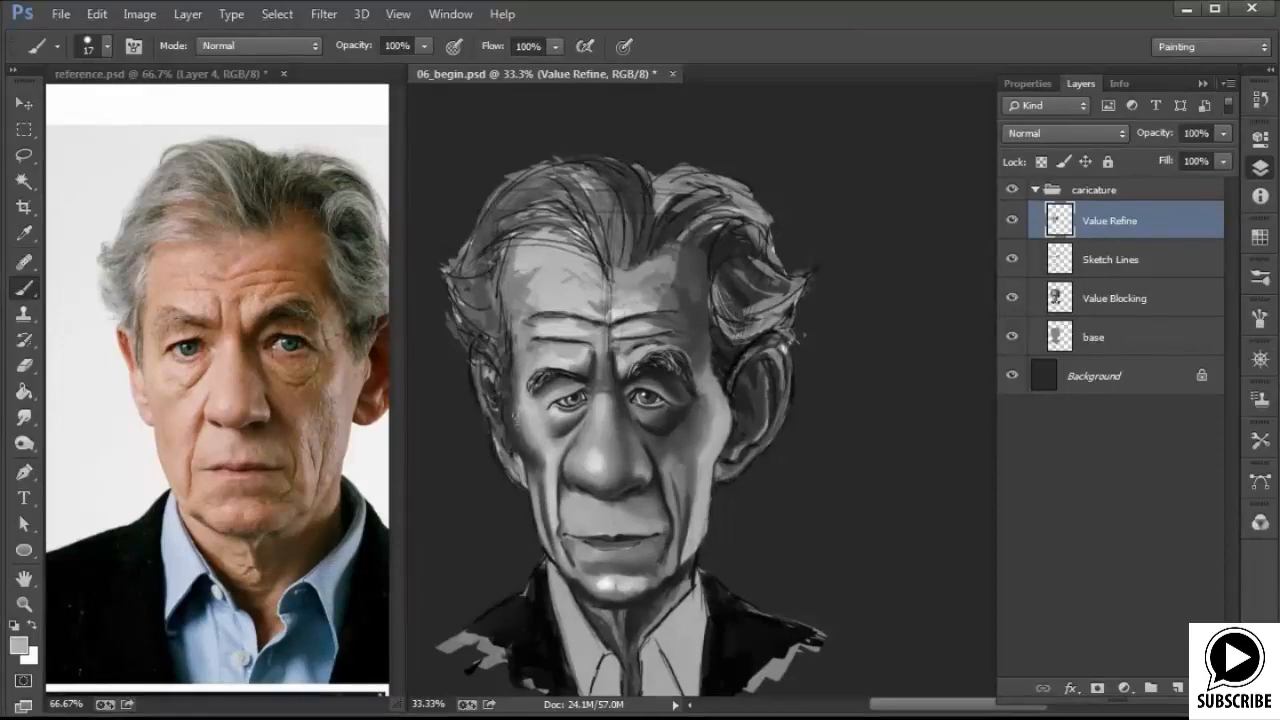
right_click(529, 427)
click(649, 476)
alt+click(514, 407)
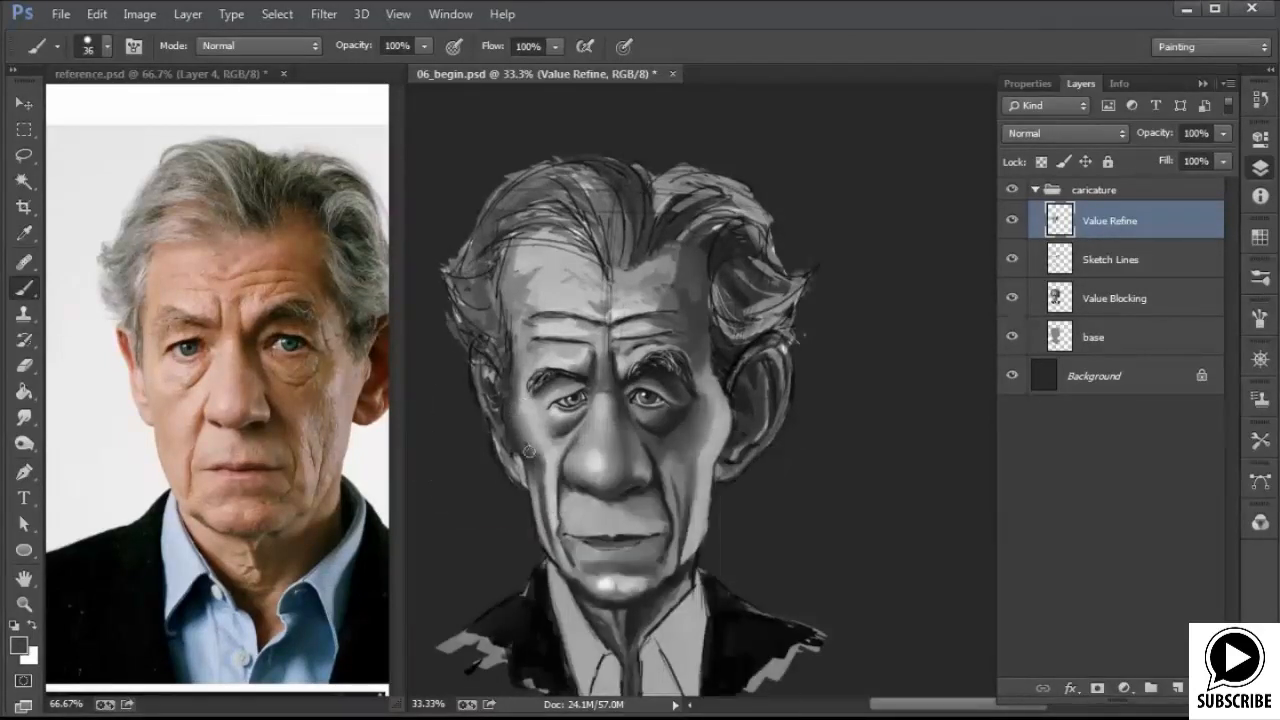
Soften the chin highlight with sampled grays, and compare the caricature with the Value Refine layer hidden and shown
alt+click(618, 580)
alt+click(612, 584)
alt+click(620, 575)
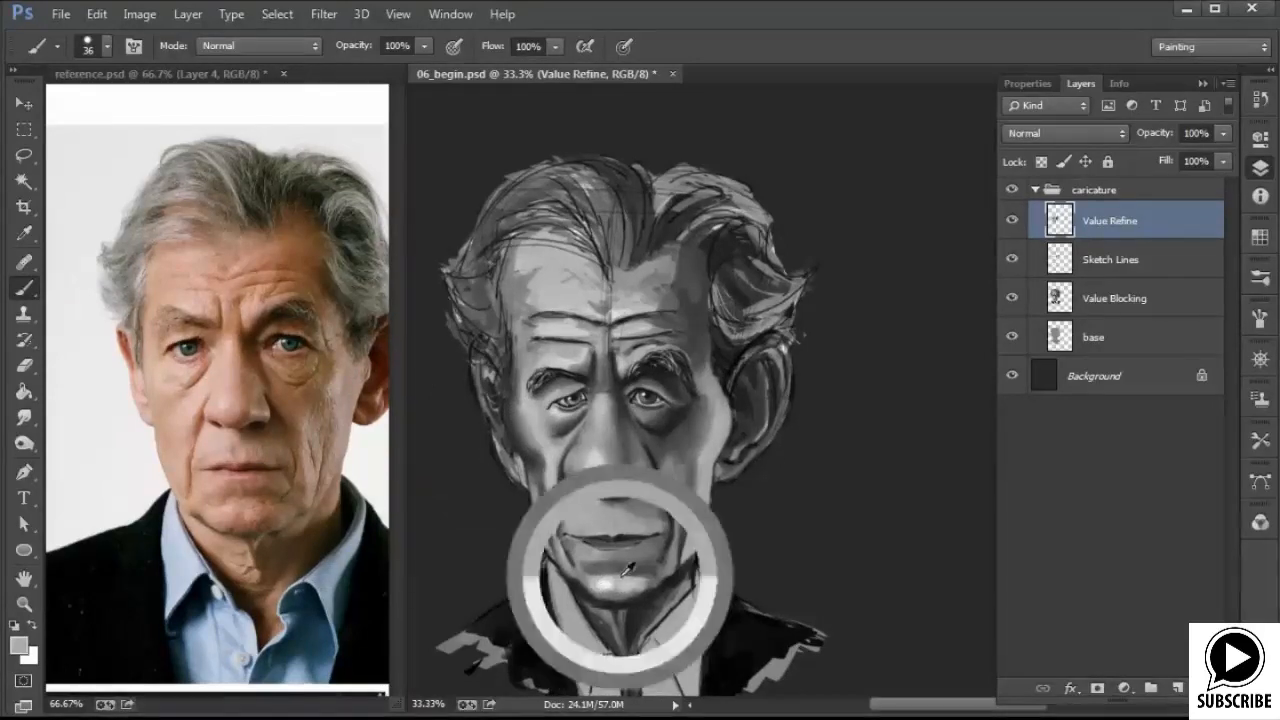
click(1012, 220)
click(1012, 220)
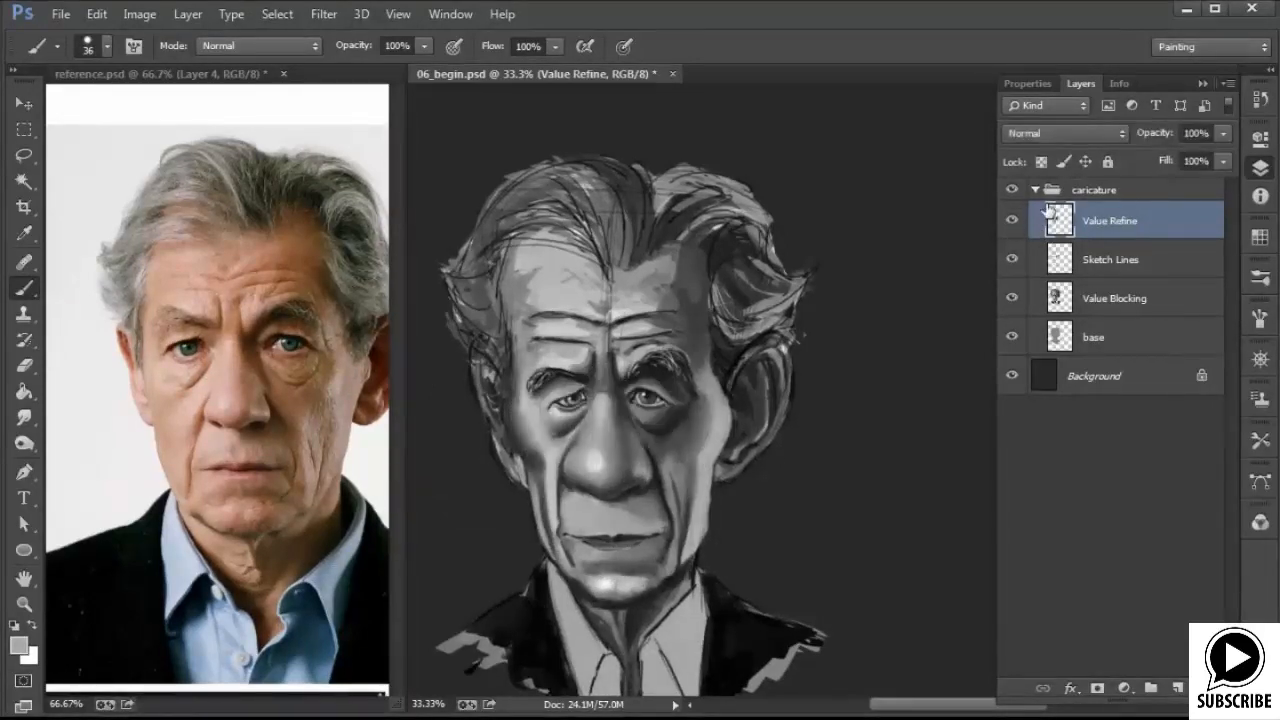